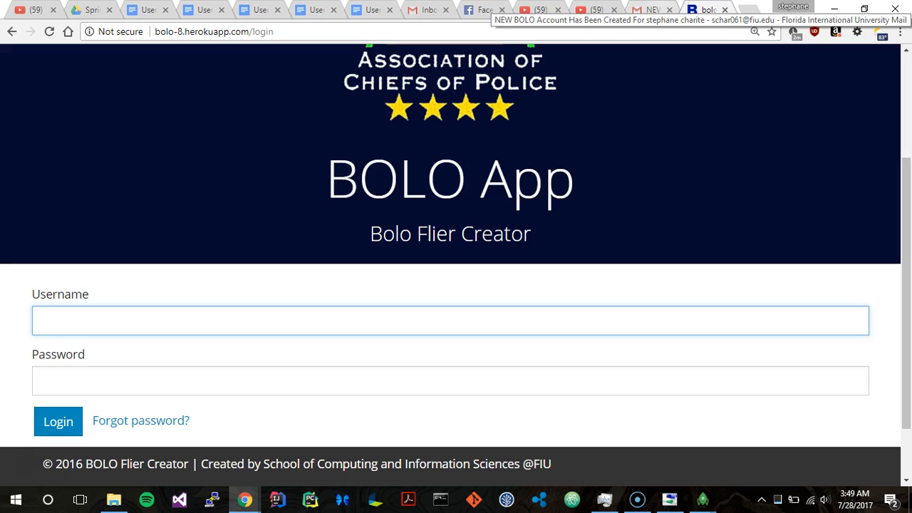
Step: Copy the username demo_officer from the new-account email into the Username field of the BOLO login page
click(650, 10)
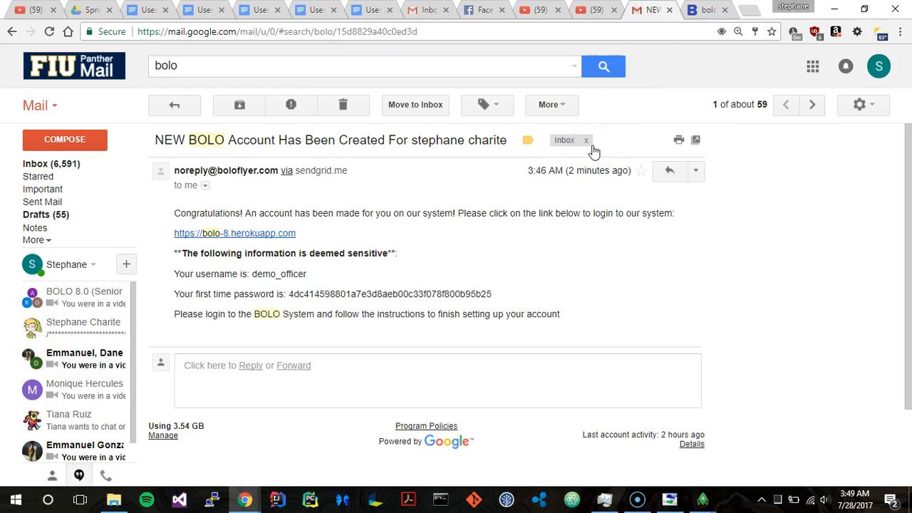
double_click(294, 274)
right_click(292, 276)
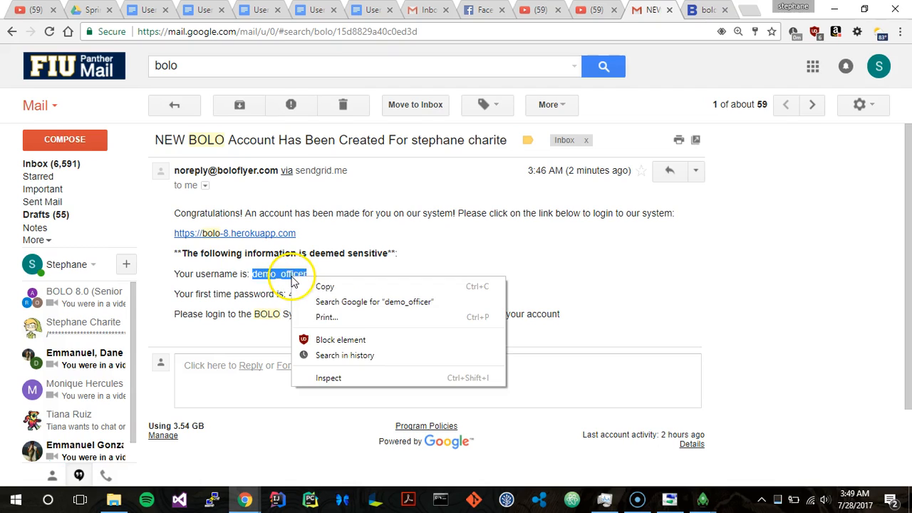
click(303, 286)
key(ctrl+Tab)
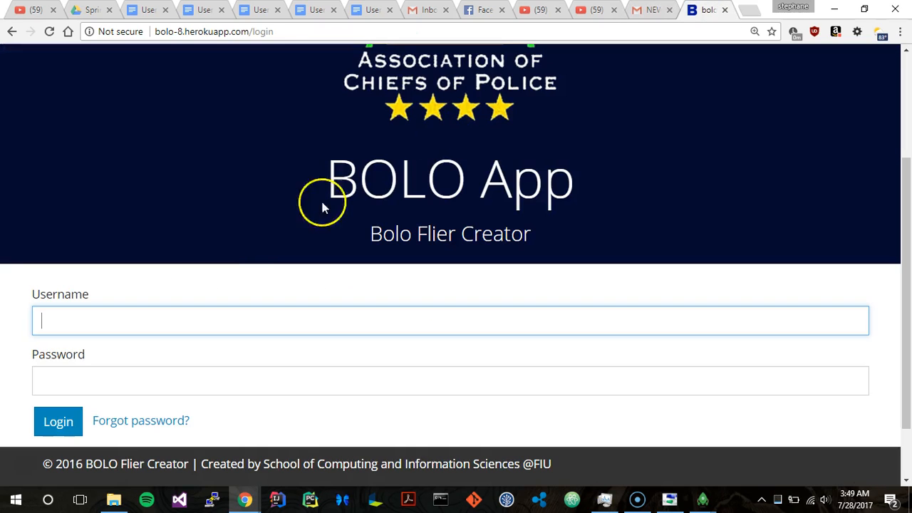
right_click(223, 322)
click(280, 210)
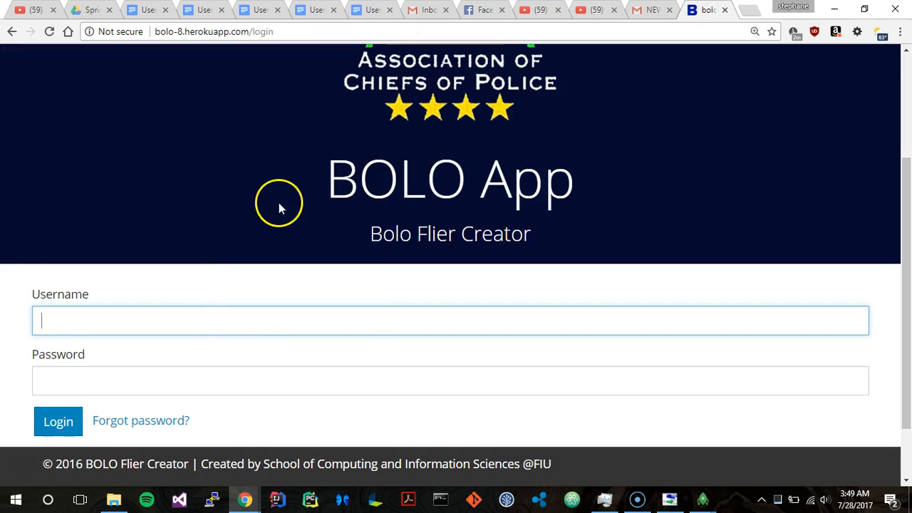
Step: Copy the first-time password from the account email into the login page's Password field and log in
key(ctrl+shift+Tab)
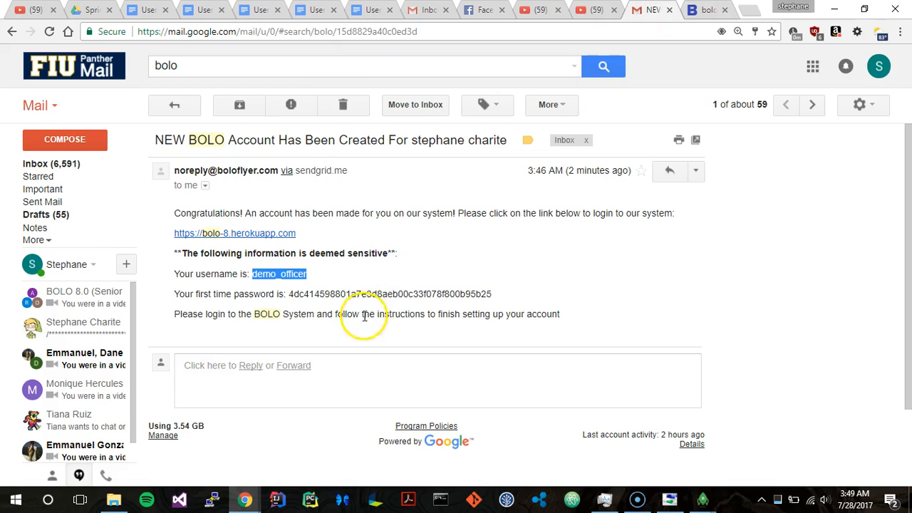
double_click(367, 294)
right_click(370, 292)
click(381, 300)
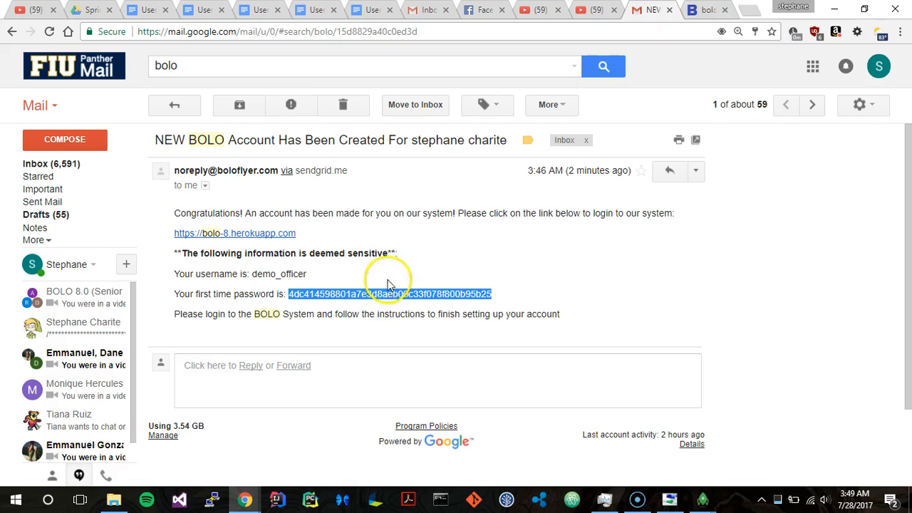
key(ctrl+Tab)
click(150, 380)
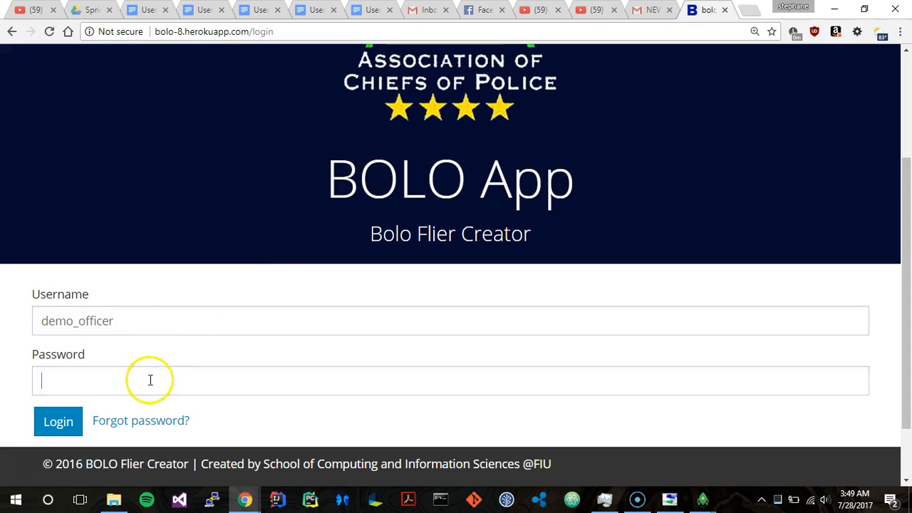
key(ctrl+v)
click(61, 420)
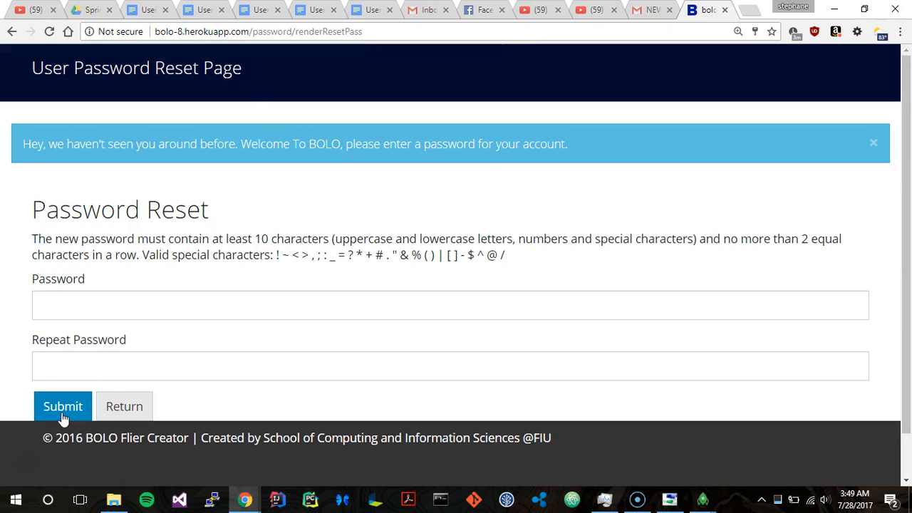
Step: Enter a new account password, repeat it in the Repeat Password field, and submit the password reset
click(136, 313)
text(•••••••••)
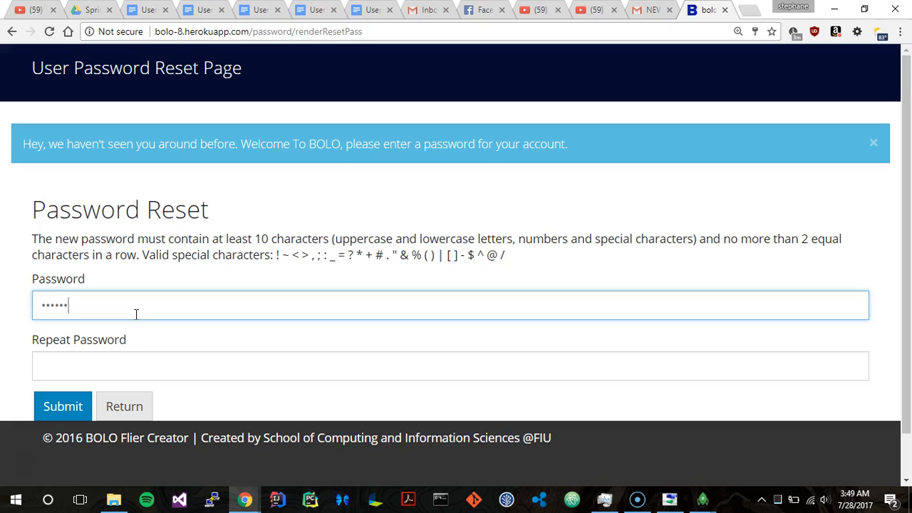
text(•)
key(Tab)
text(•••••••)
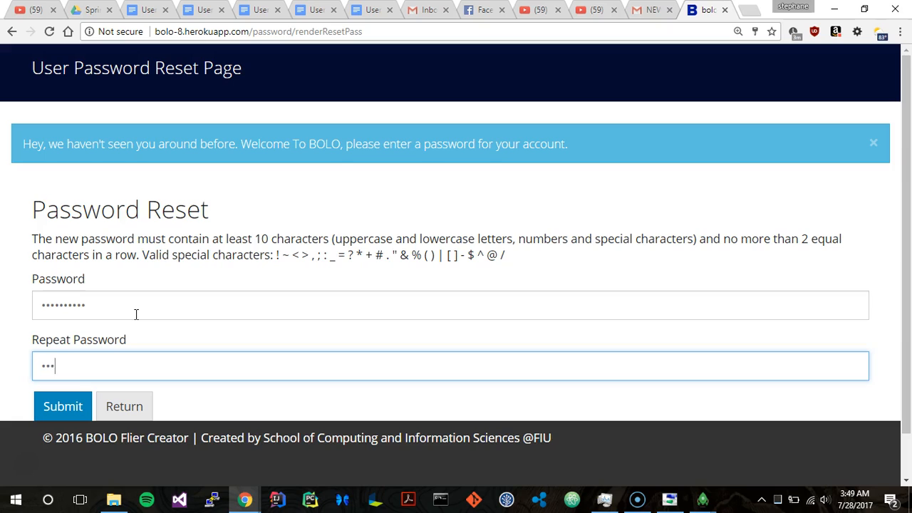
text(•••)
click(51, 409)
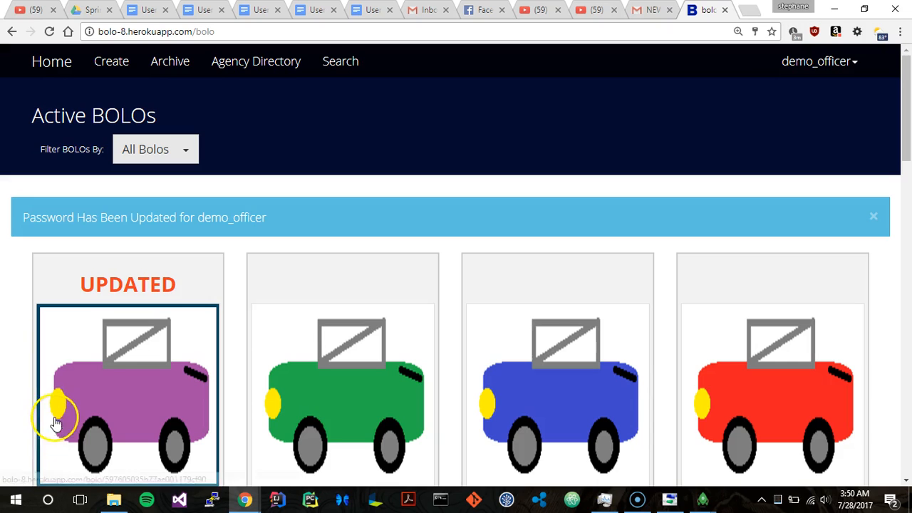
Step: Look through the active BOLOs, then filter them by My Agency and review the listed fliers
scroll(249, 329, down, 1)
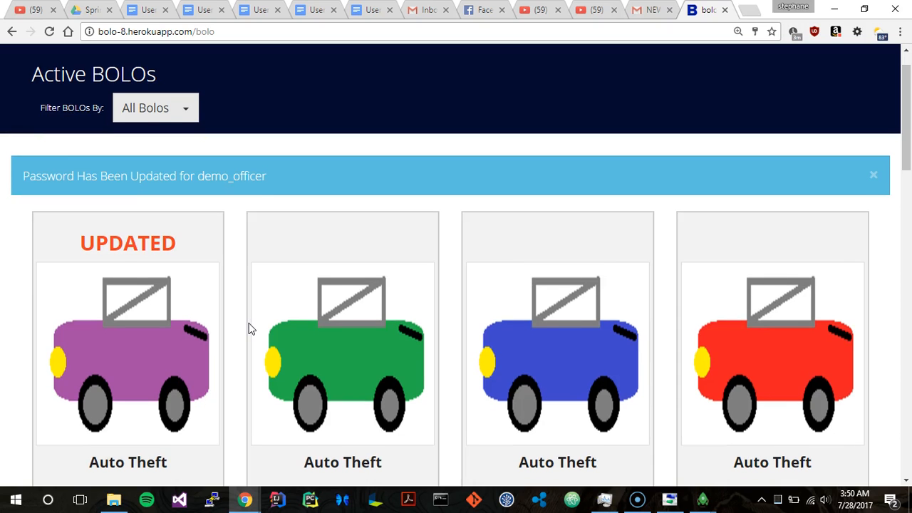
scroll(249, 328, down, 15)
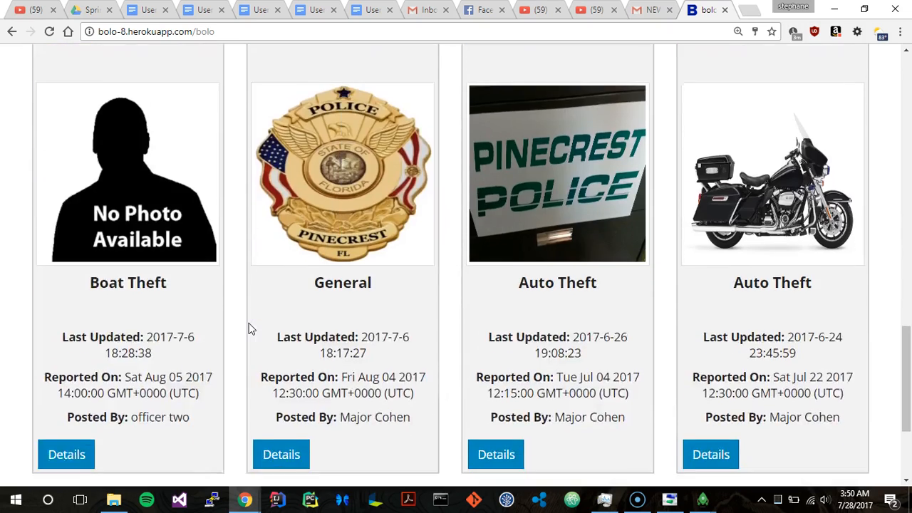
scroll(249, 328, up, 10)
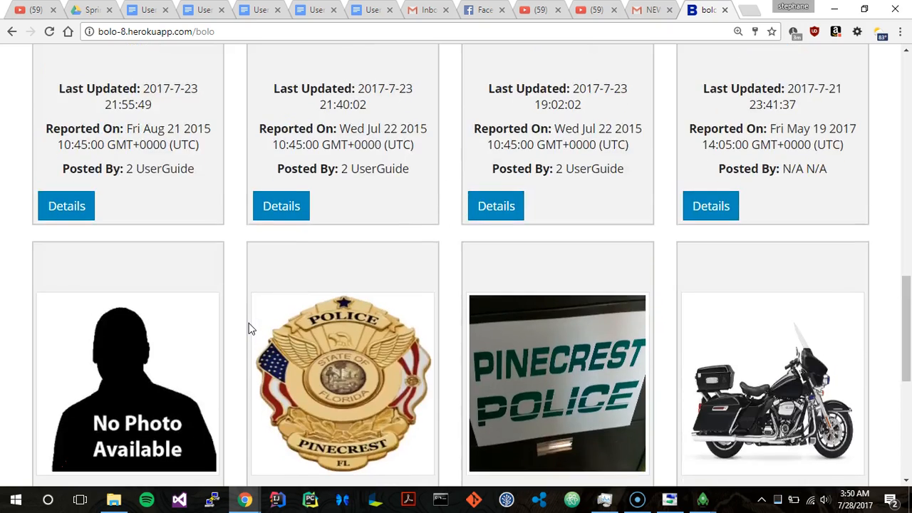
scroll(248, 328, up, 5)
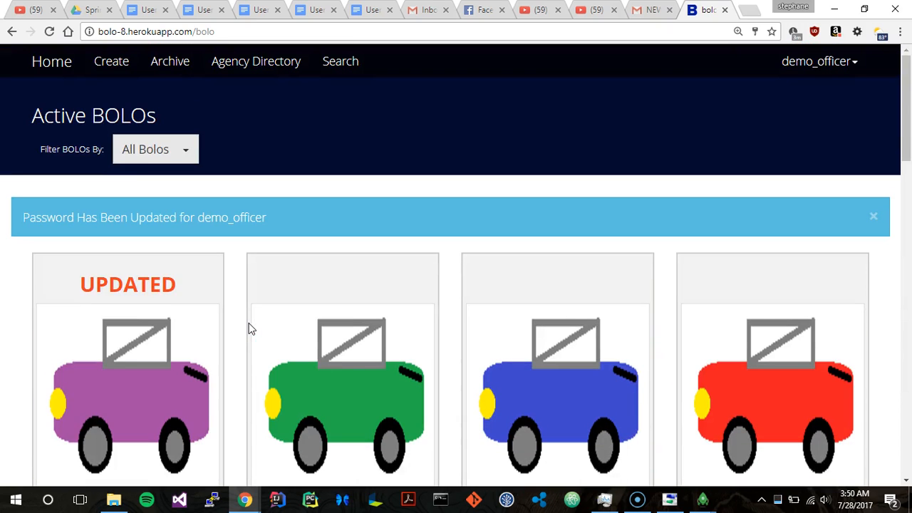
click(163, 163)
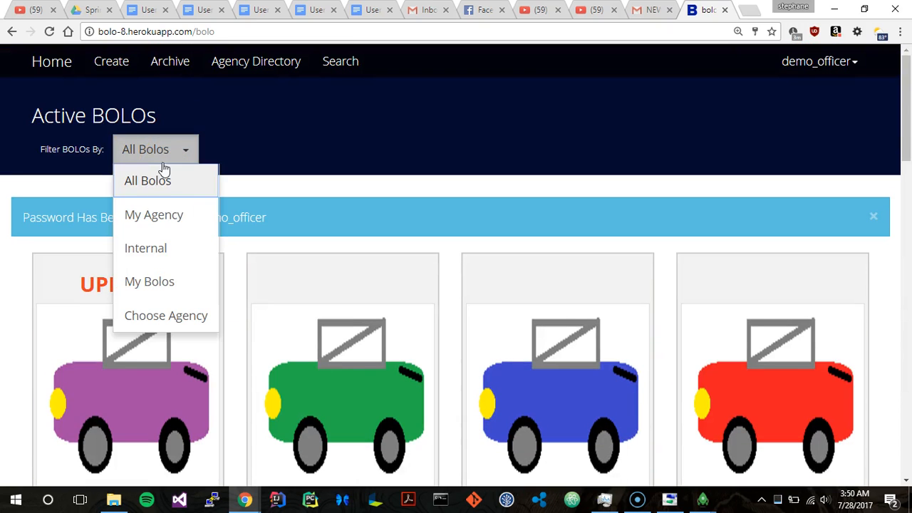
click(158, 211)
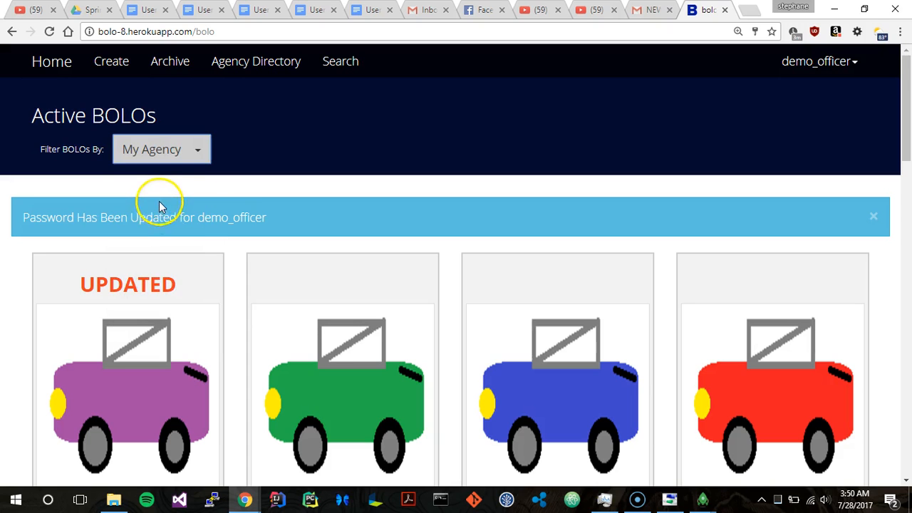
scroll(161, 194, down, 8)
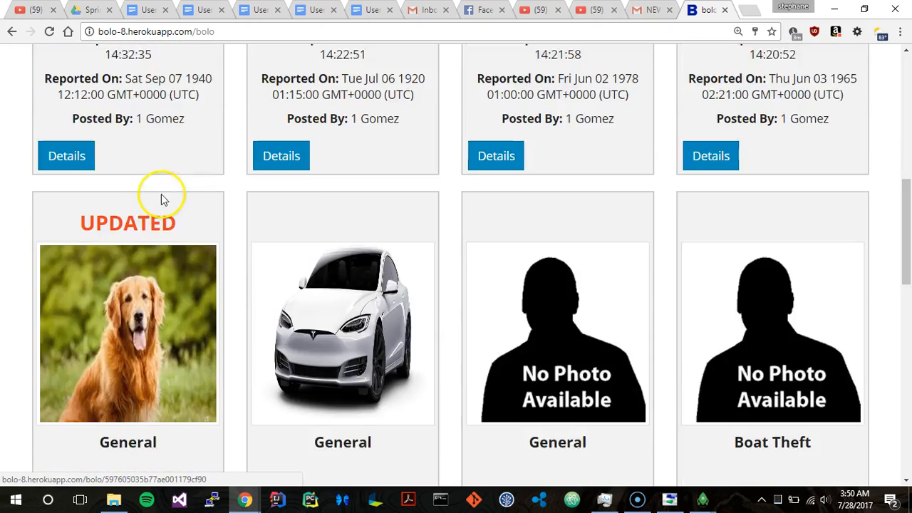
scroll(161, 194, down, 10)
scroll(161, 194, up, 9)
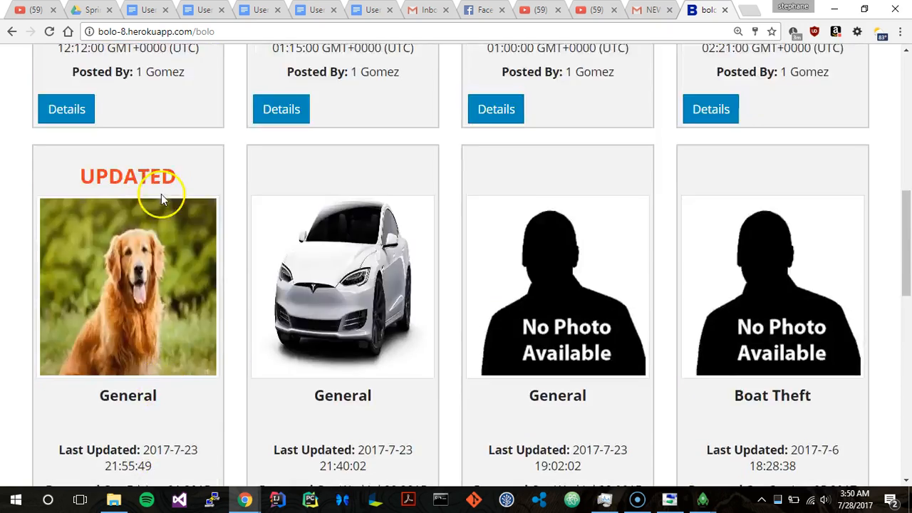
scroll(162, 194, up, 8)
Step: Filter the active BOLOs by Internal, then by My Bolos
click(168, 152)
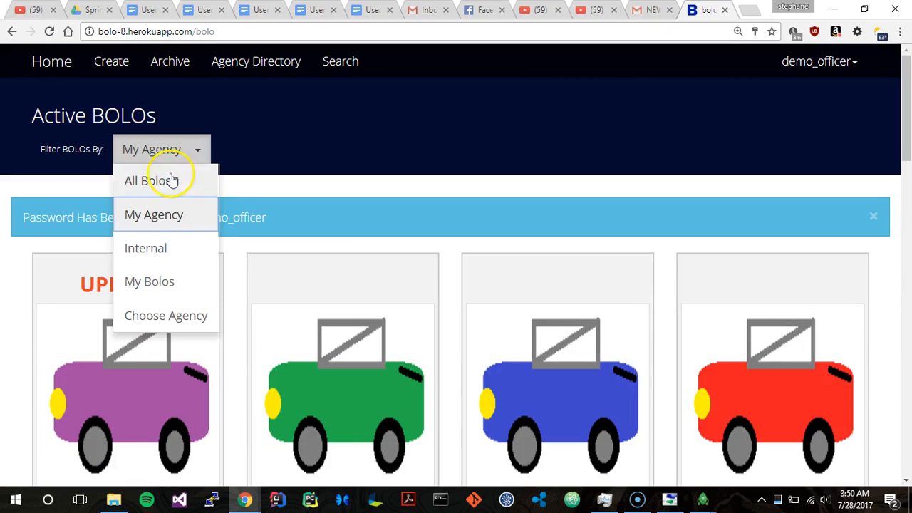
click(145, 249)
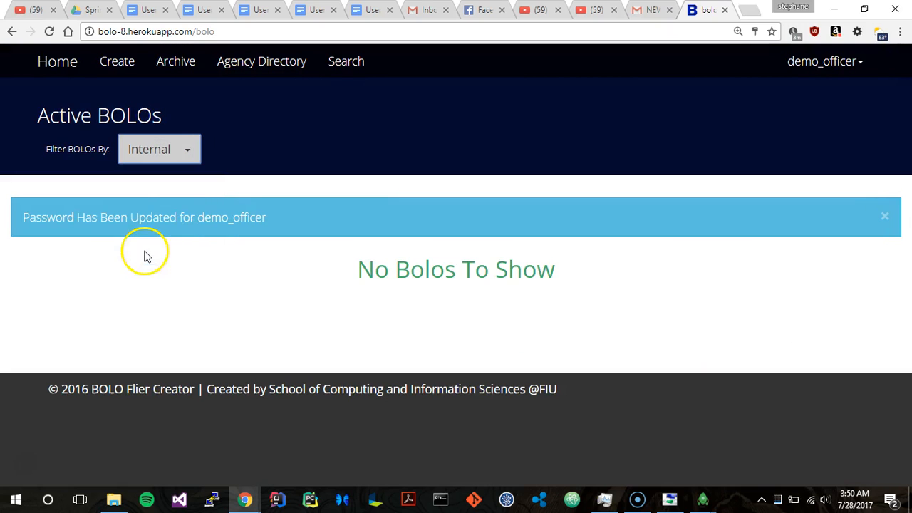
click(184, 149)
click(151, 278)
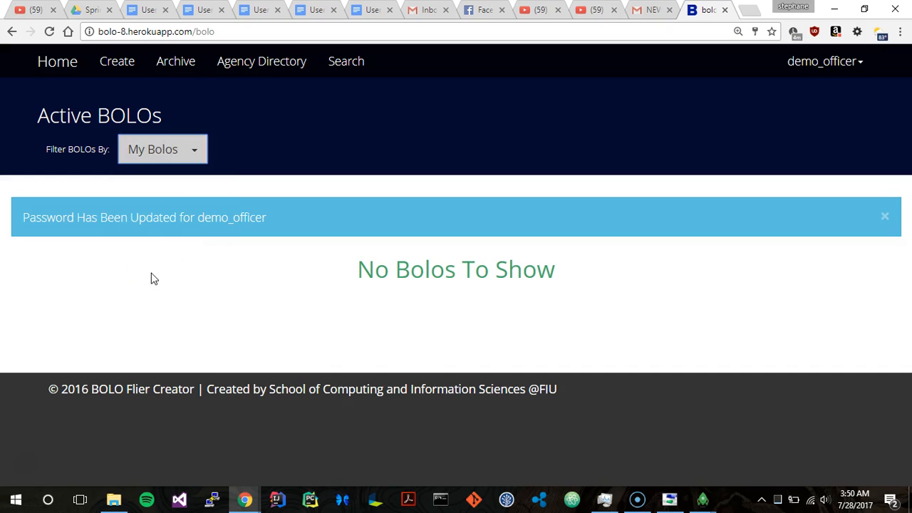
Step: Filter the active BOLOs by a chosen agency, Pinecrest Police, and review its fliers
click(167, 148)
click(160, 324)
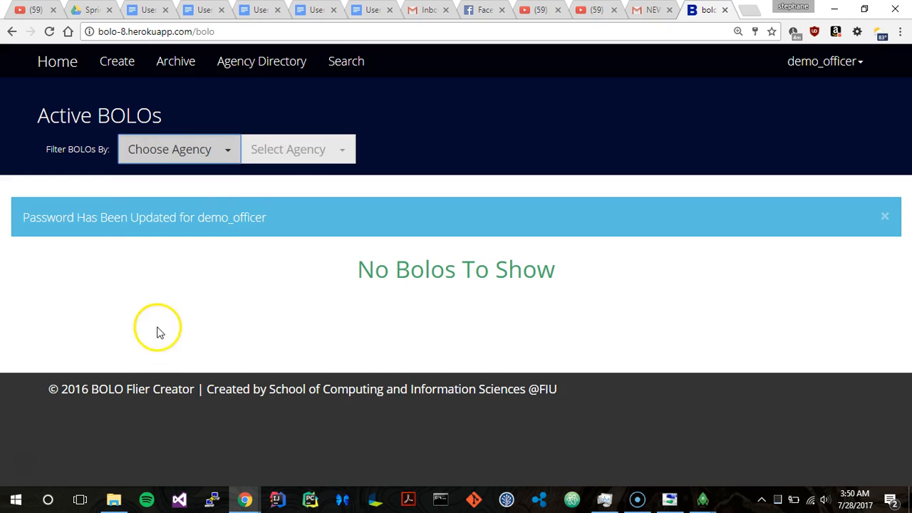
click(298, 164)
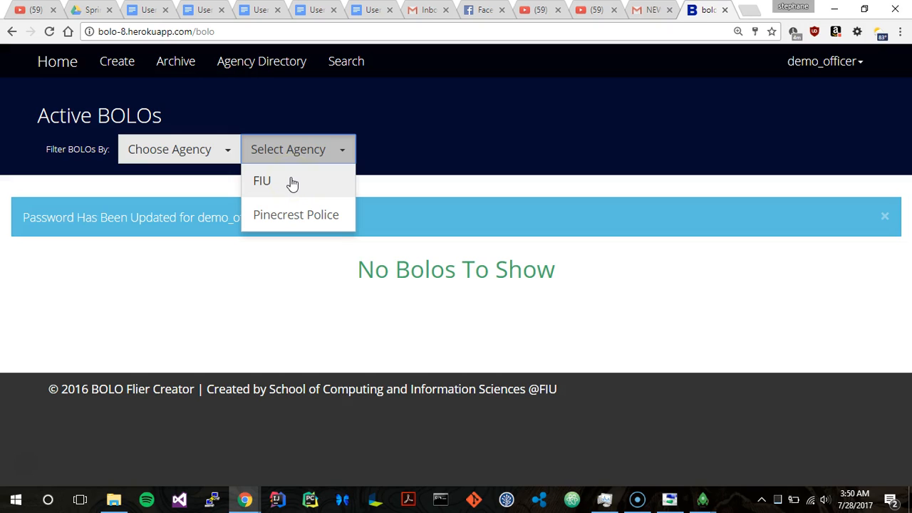
click(288, 216)
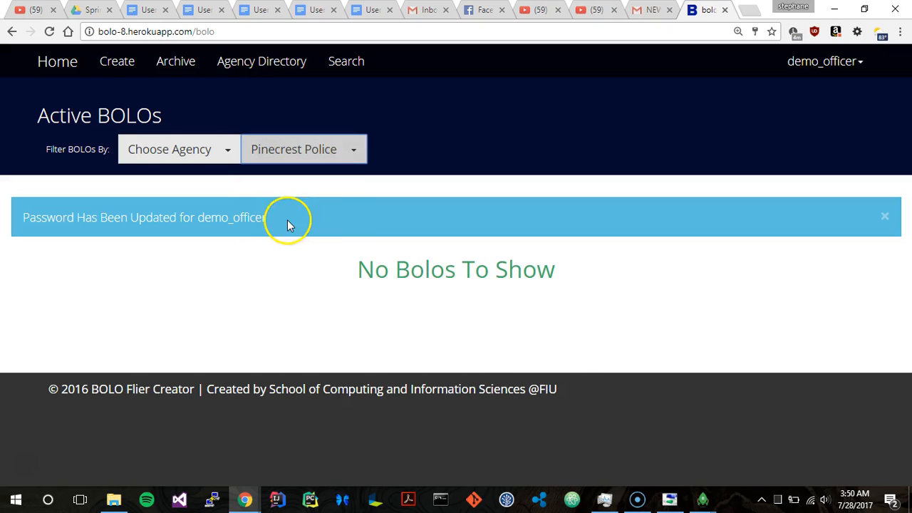
scroll(288, 222, down, 2)
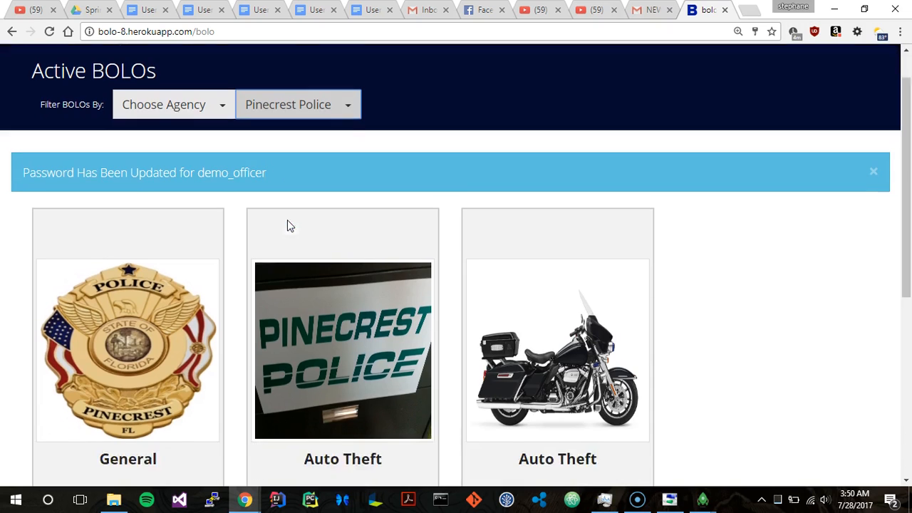
scroll(288, 223, down, 3)
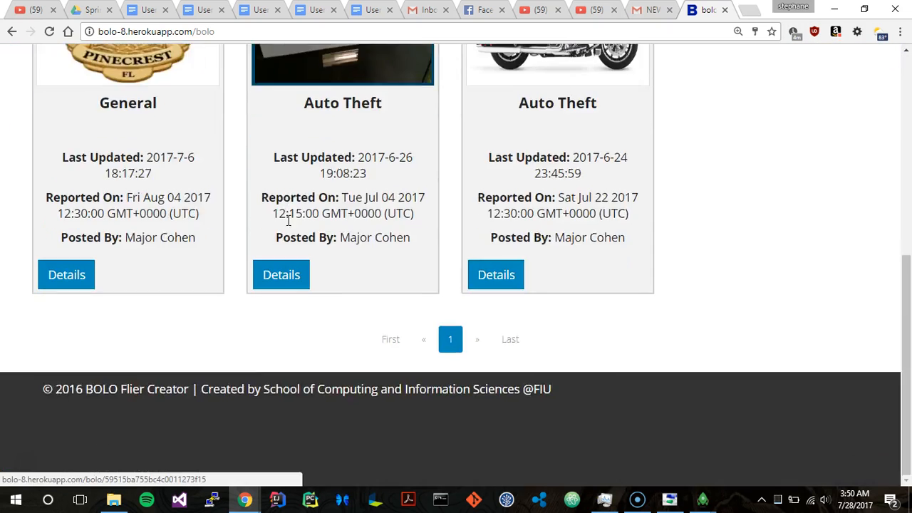
scroll(288, 219, up, 6)
click(94, 92)
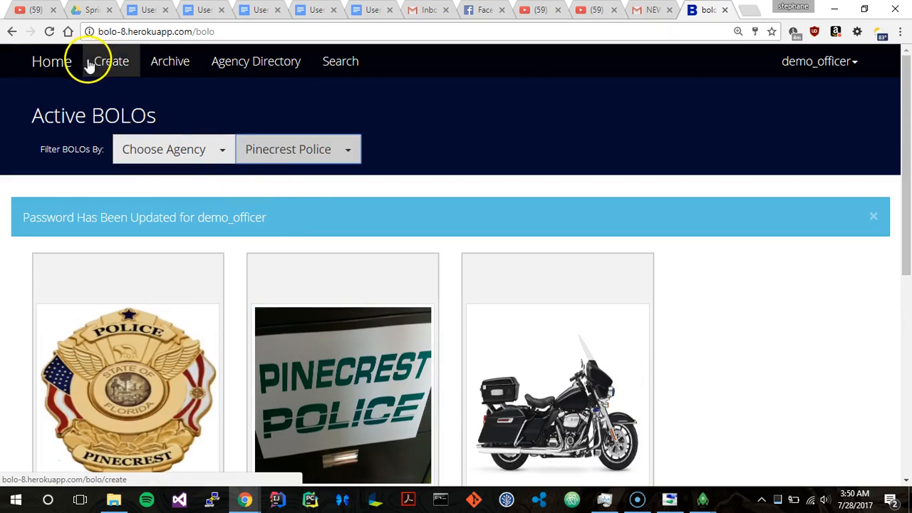
Step: Open the form for creating a BOLO and look over its fields, leaving Internal unselected
click(107, 63)
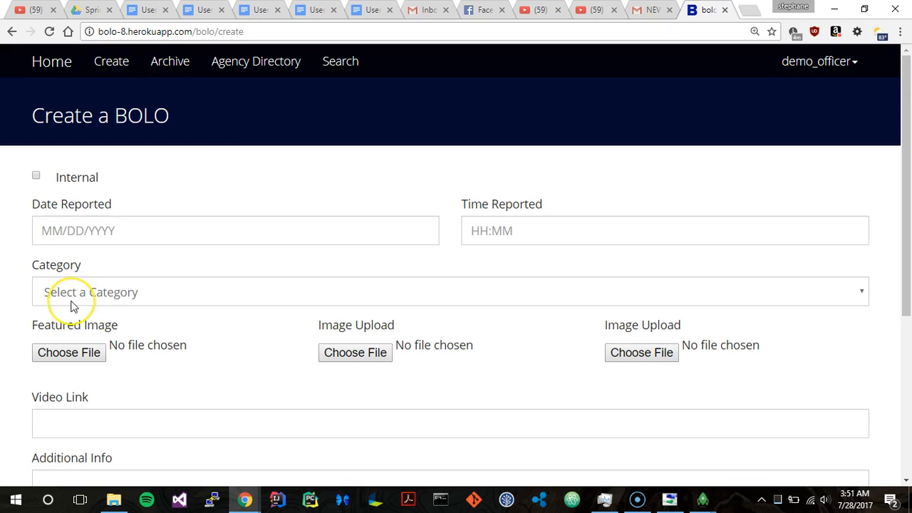
scroll(72, 306, down, 4)
scroll(71, 308, up, 3)
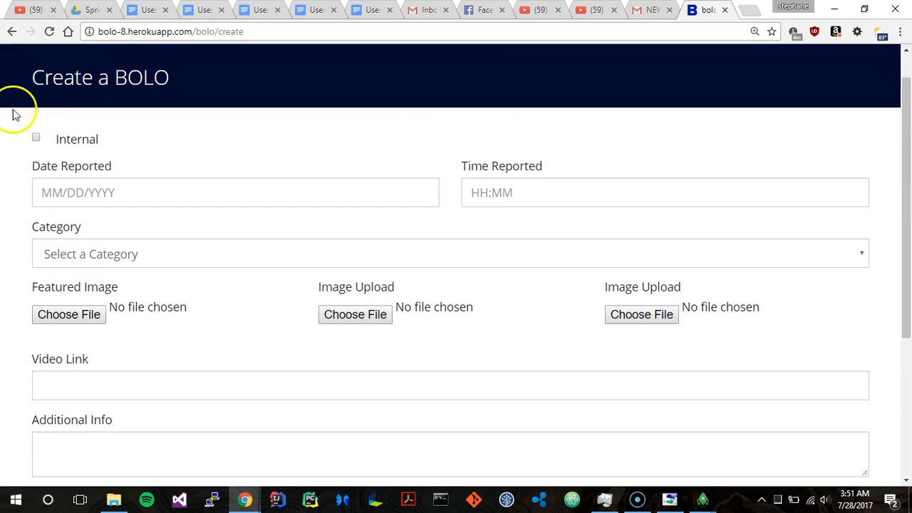
click(37, 141)
click(102, 190)
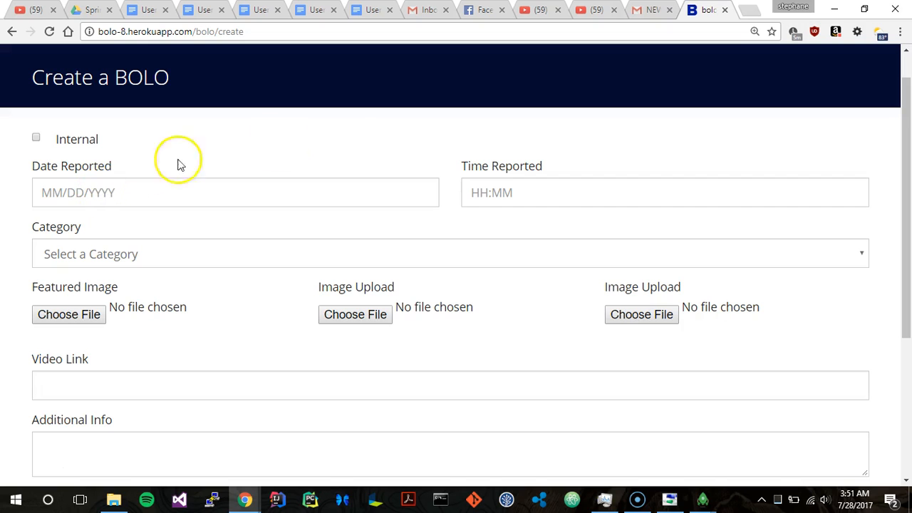
Step: Set the new BOLO's category to Auto Theft and view the category's vehicle fields
scroll(548, 179, down, 2)
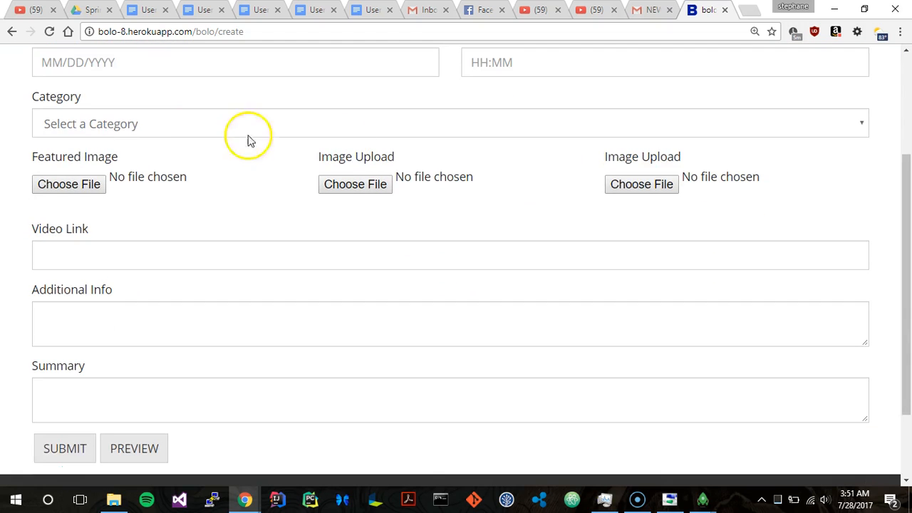
click(186, 132)
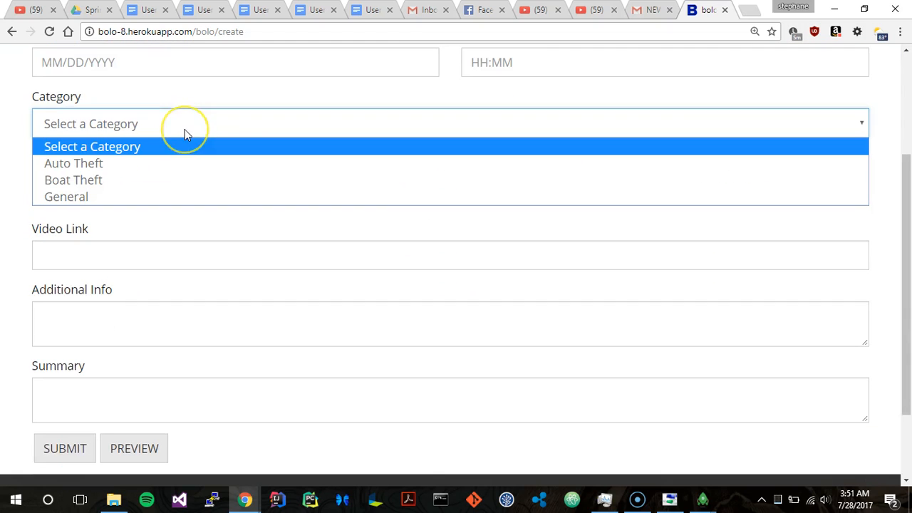
click(145, 164)
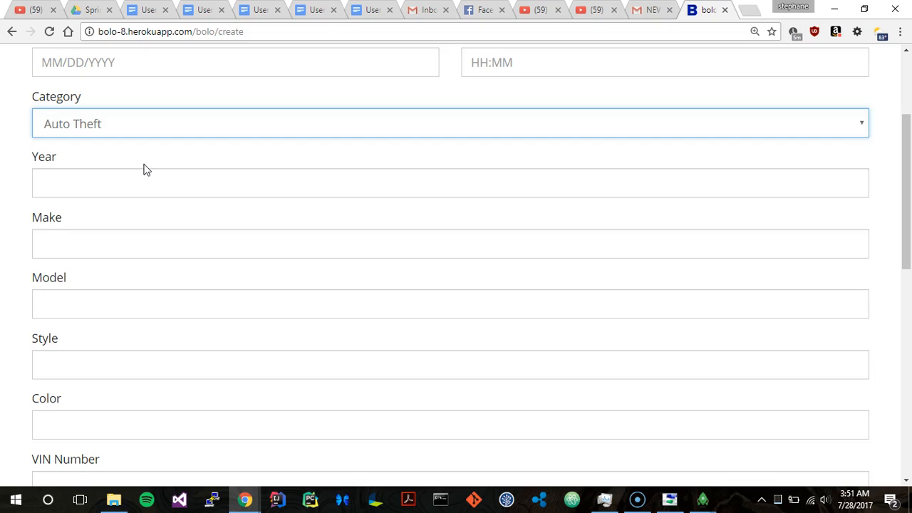
scroll(145, 170, down, 5)
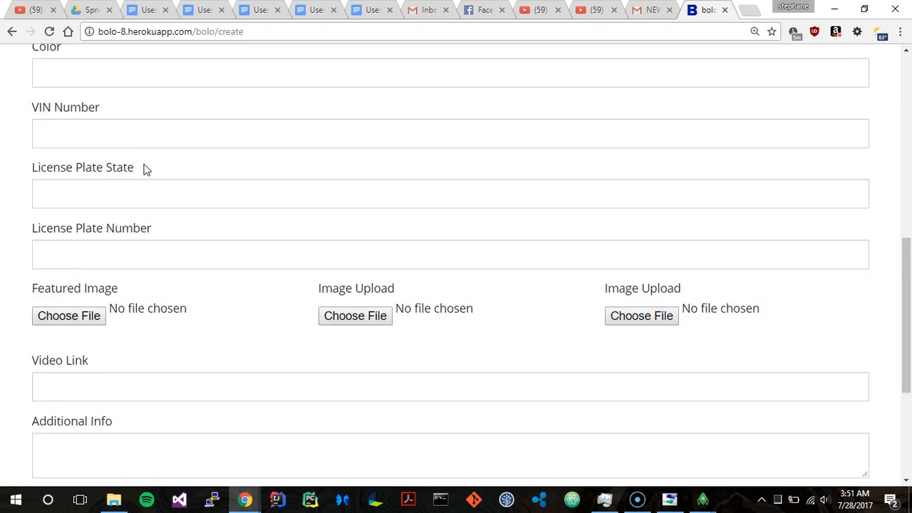
Step: Set the new BOLO's category to Boat Theft and look through the fields for that category
scroll(145, 170, down, 3)
scroll(146, 169, up, 9)
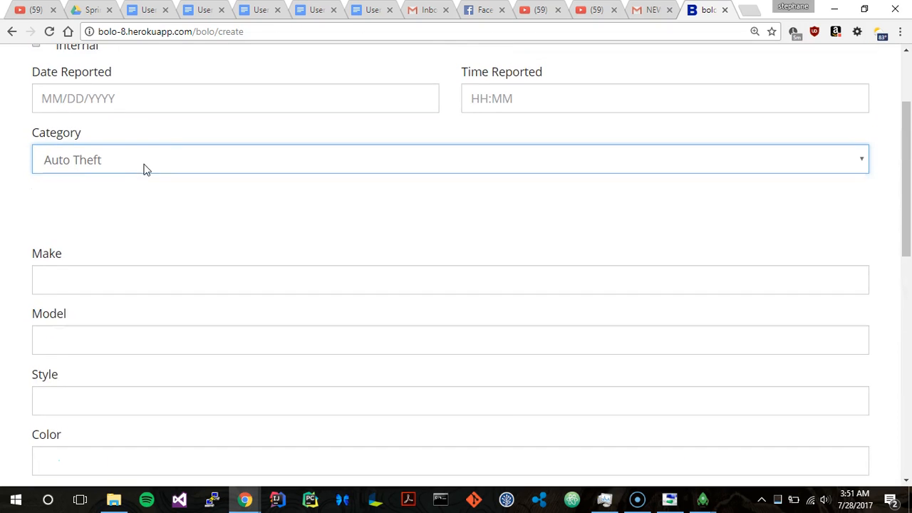
click(144, 169)
click(145, 224)
scroll(143, 220, down, 1)
scroll(143, 220, down, 1)
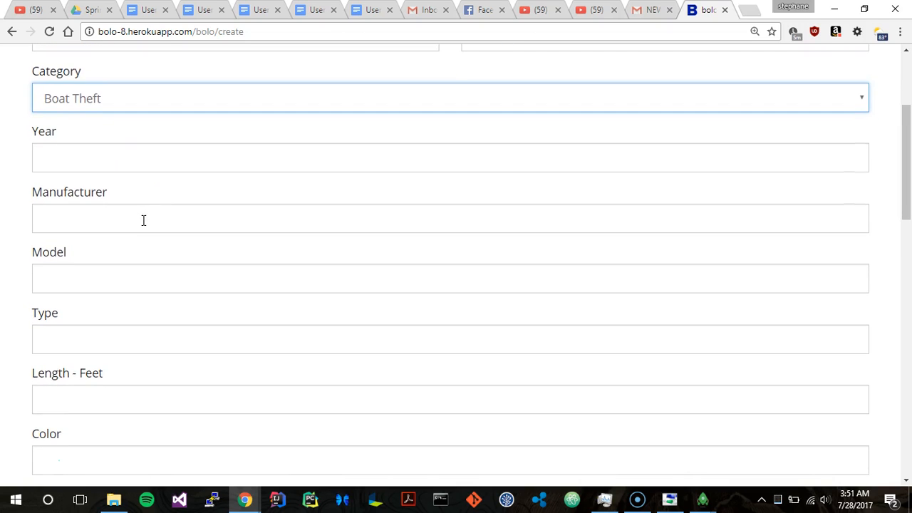
scroll(143, 220, down, 8)
scroll(143, 222, down, 4)
scroll(142, 228, up, 15)
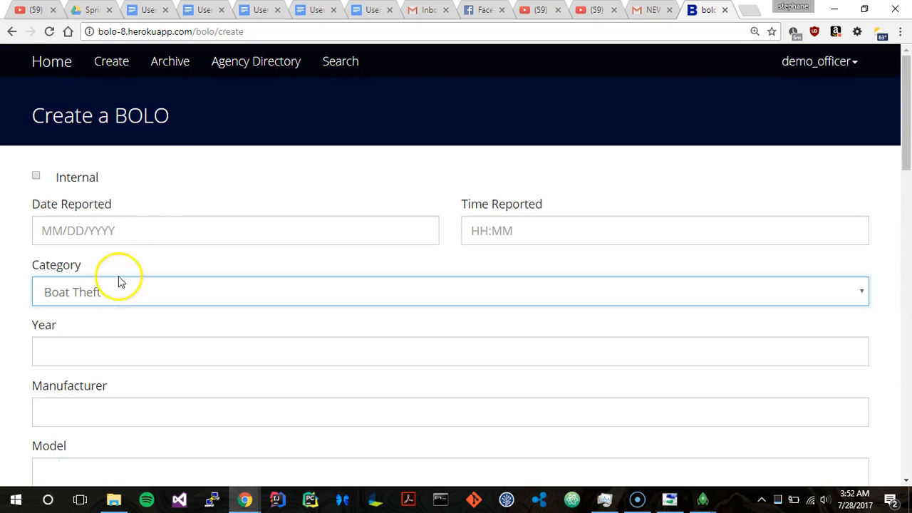
Step: Set the new BOLO's category to General and look through the personal description fields down to the form's end
click(108, 292)
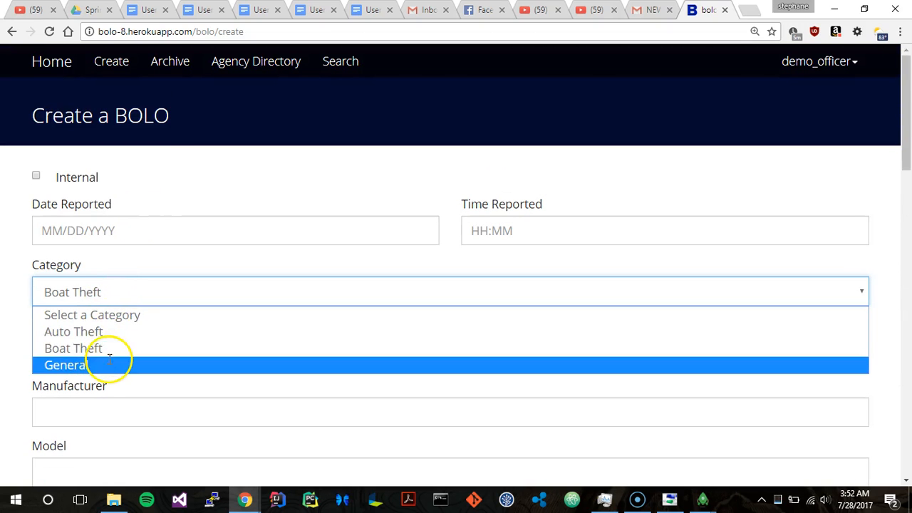
click(109, 359)
scroll(109, 359, down, 3)
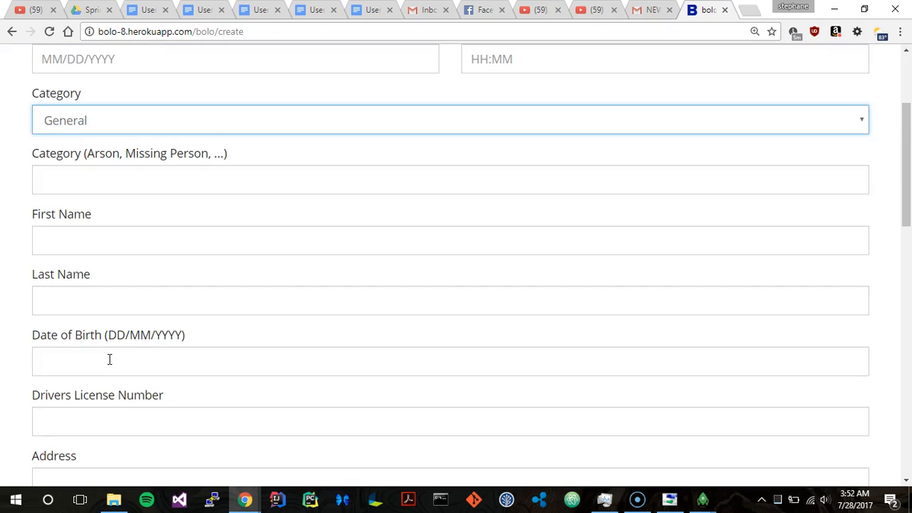
scroll(109, 359, down, 12)
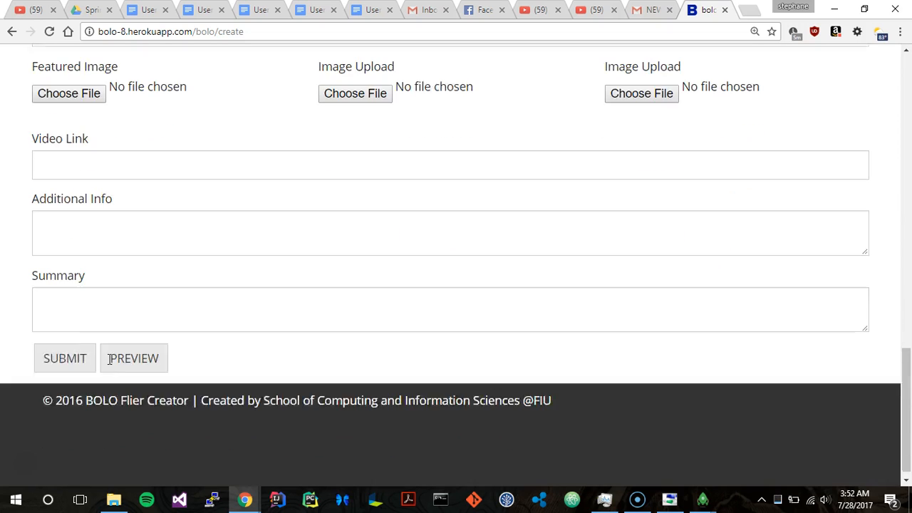
scroll(106, 179, up, 2)
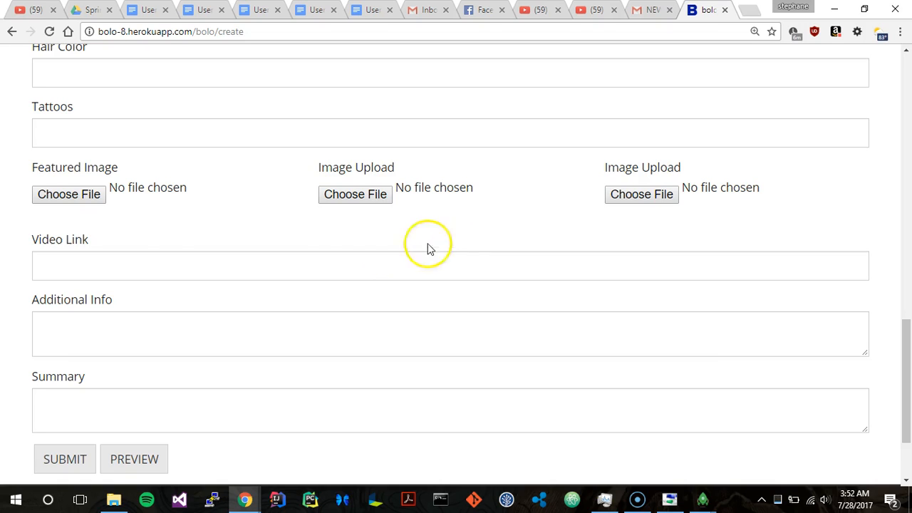
Step: Mark the General BOLO as Internal, leaving the Video Link and Additional Info fields empty
click(165, 255)
click(131, 343)
scroll(131, 343, down, 1)
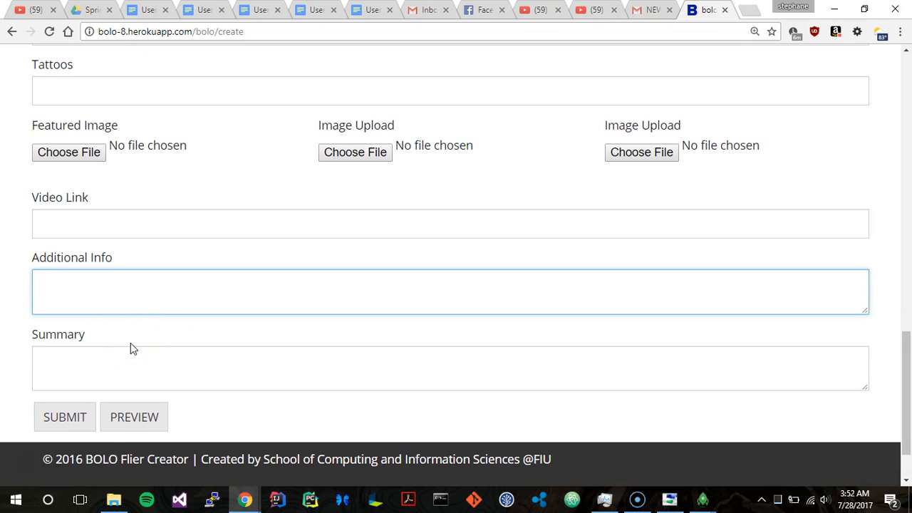
scroll(130, 343, up, 1)
scroll(130, 343, up, 12)
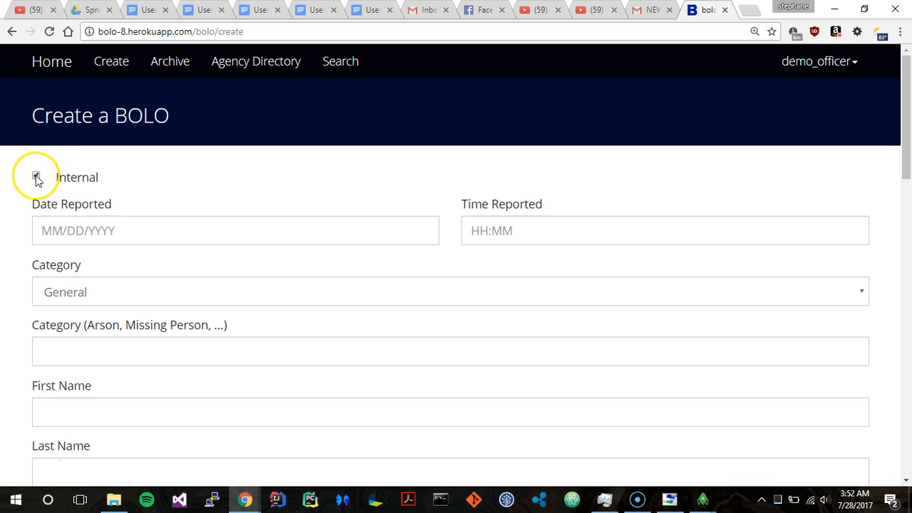
scroll(67, 216, down, 1)
scroll(67, 218, up, 1)
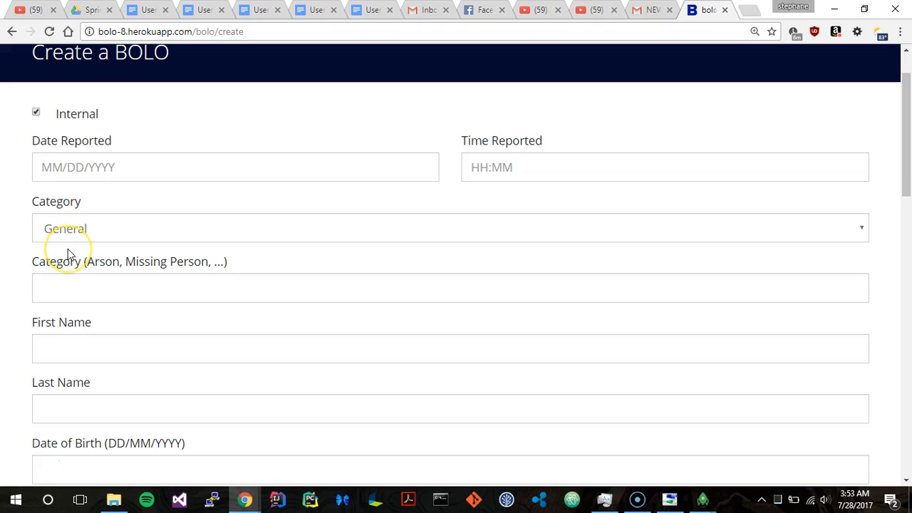
scroll(67, 249, down, 1)
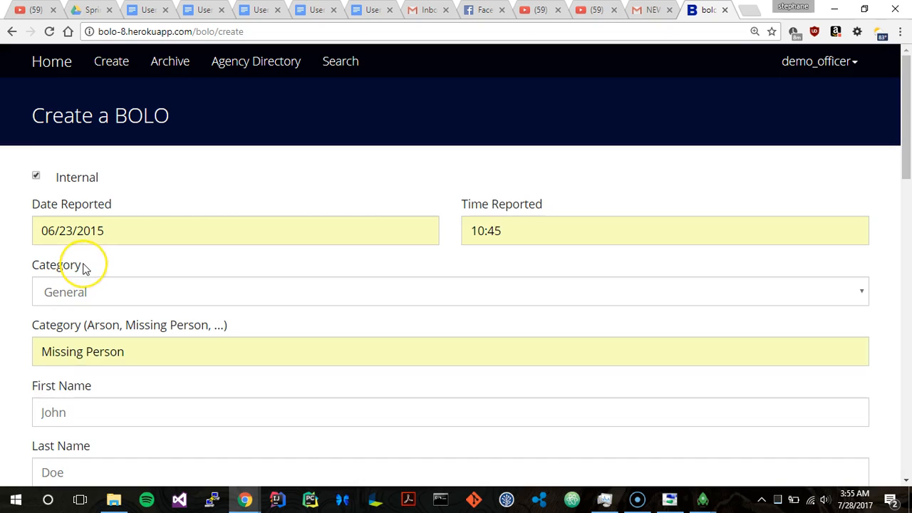
Step: Review the form's report date and time, category, and the missing person's personal details and physical description
scroll(82, 268, down, 1)
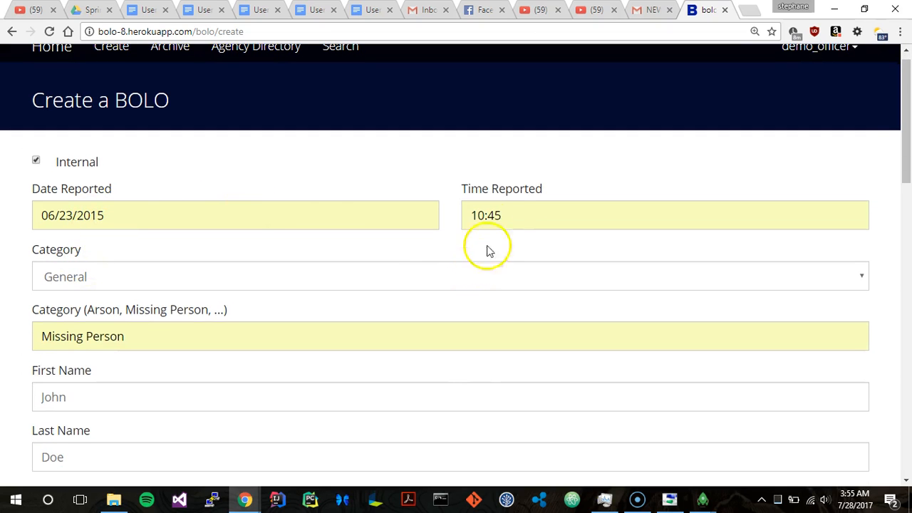
scroll(507, 220, down, 4)
scroll(171, 127, up, 2)
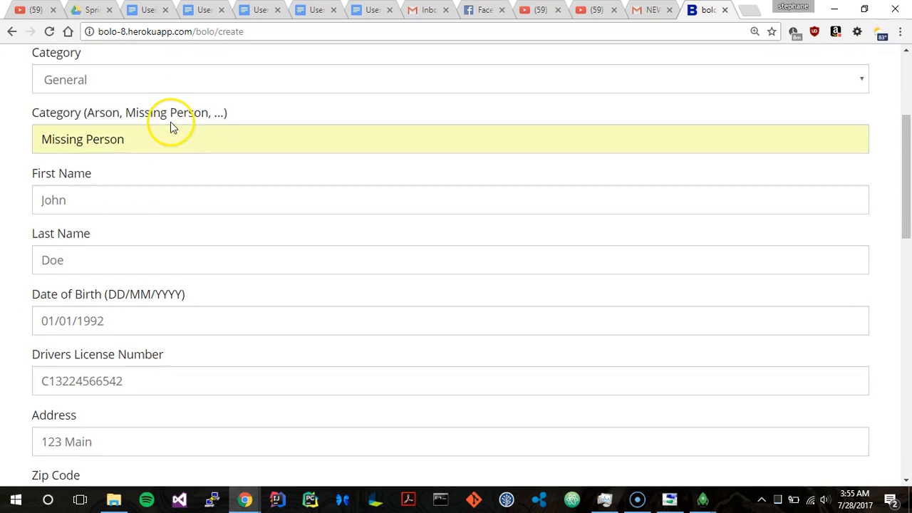
scroll(108, 153, down, 1)
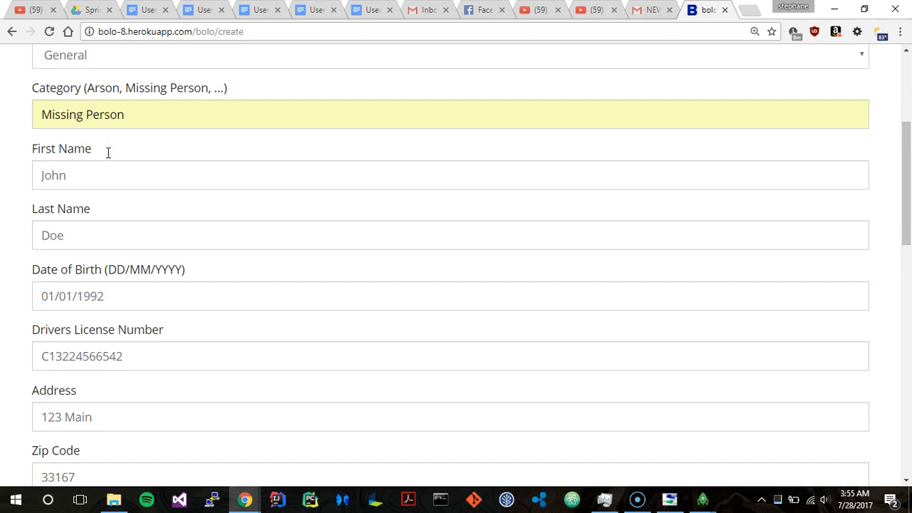
scroll(71, 256, down, 1)
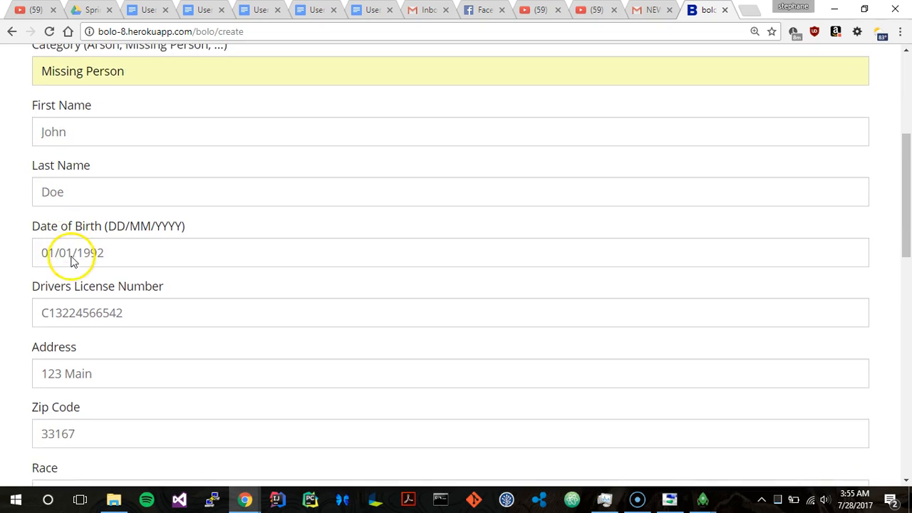
scroll(71, 257, down, 1)
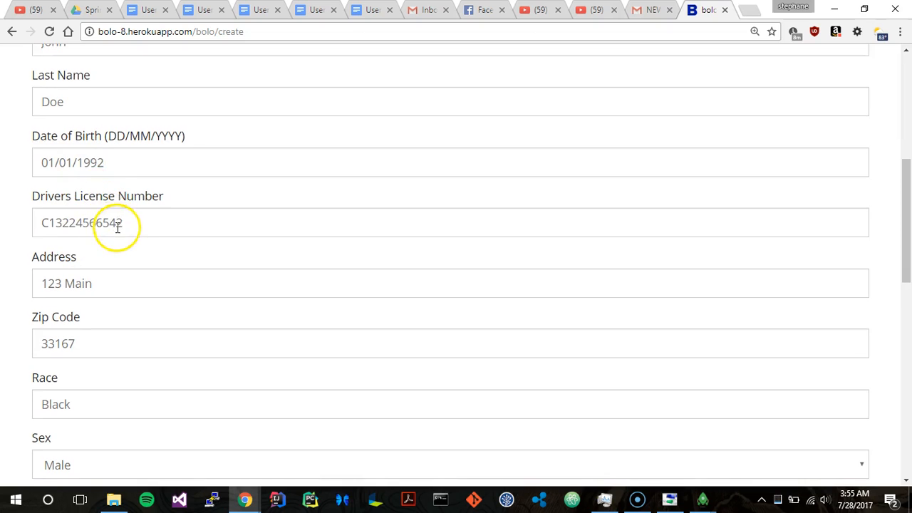
scroll(118, 228, down, 1)
scroll(117, 227, down, 1)
scroll(74, 264, down, 2)
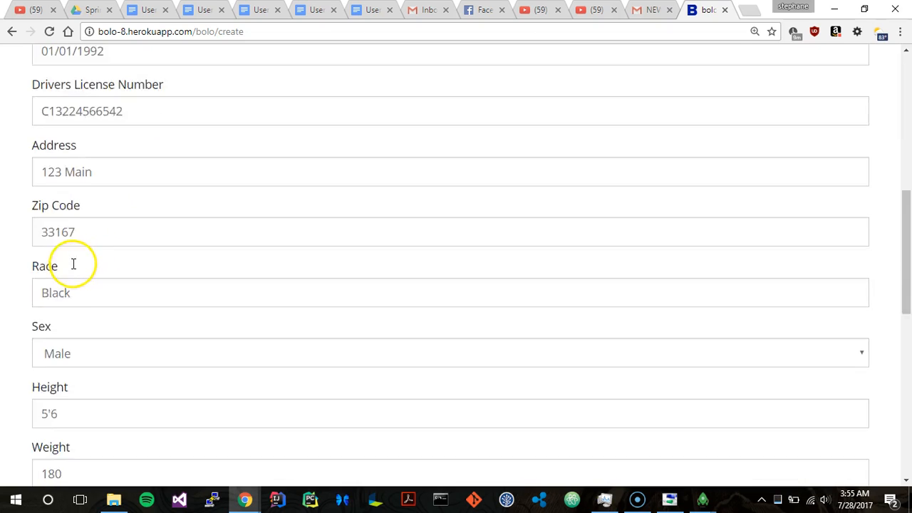
scroll(73, 270, down, 4)
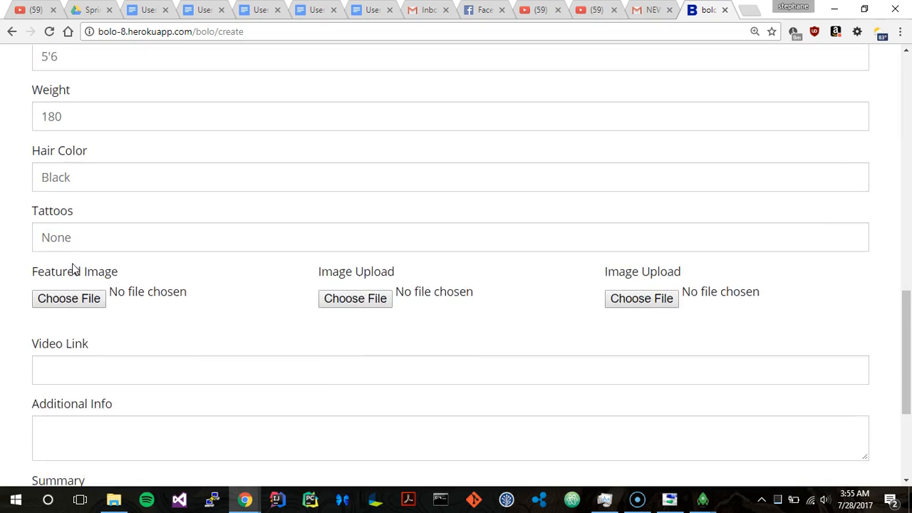
Step: Attach the body sketch da8e569183aa1c43dad91d573283f80d.jpg from the Demo folder as the featured image
scroll(76, 269, down, 1)
click(69, 245)
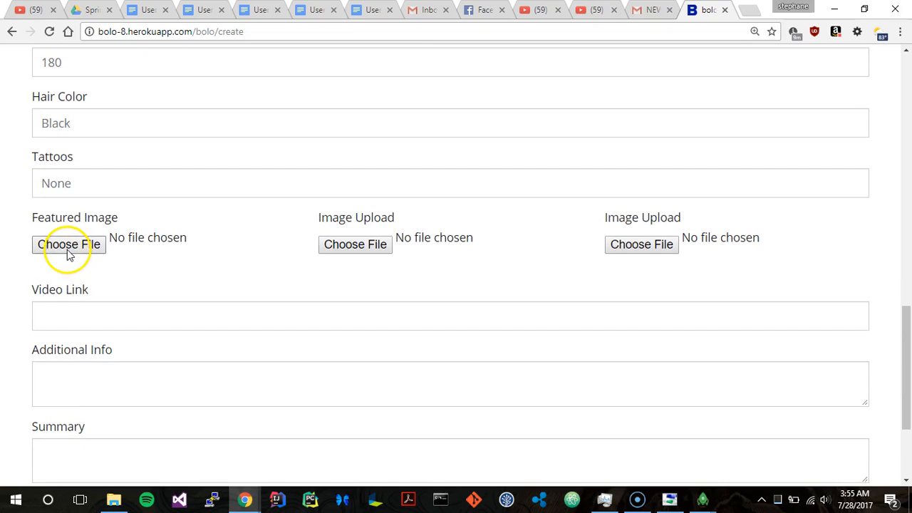
drag(423, 143, 422, 180)
double_click(382, 159)
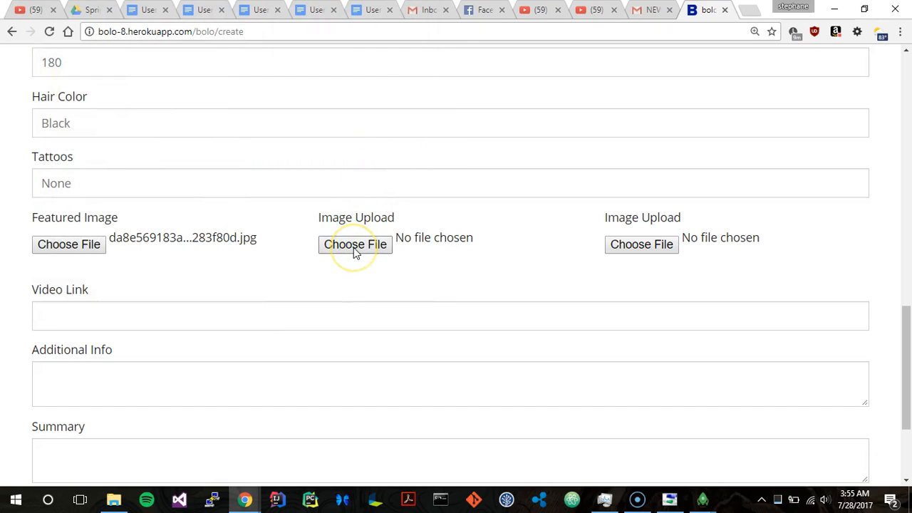
Step: Attach the two-figure sketch, whose file name starts with ef9e0a3e399c, to both additional image uploads
click(353, 248)
scroll(317, 205, down, 4)
double_click(139, 150)
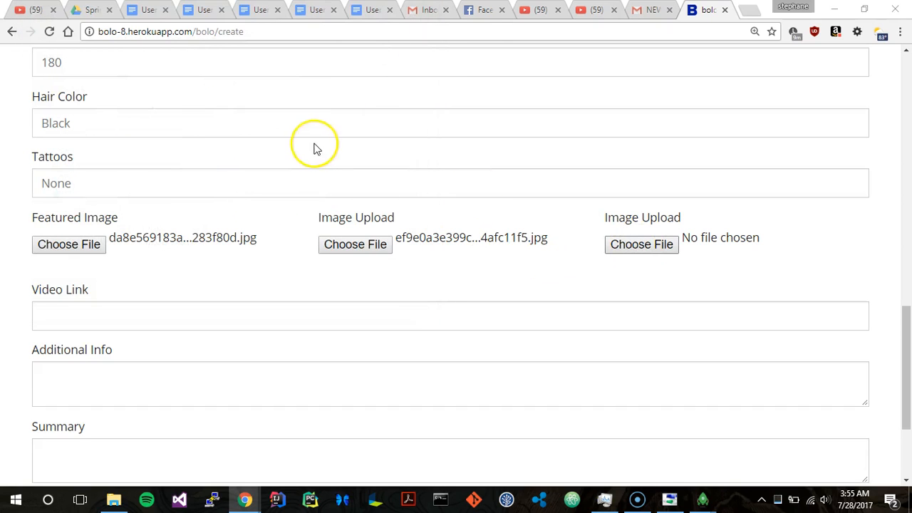
click(190, 175)
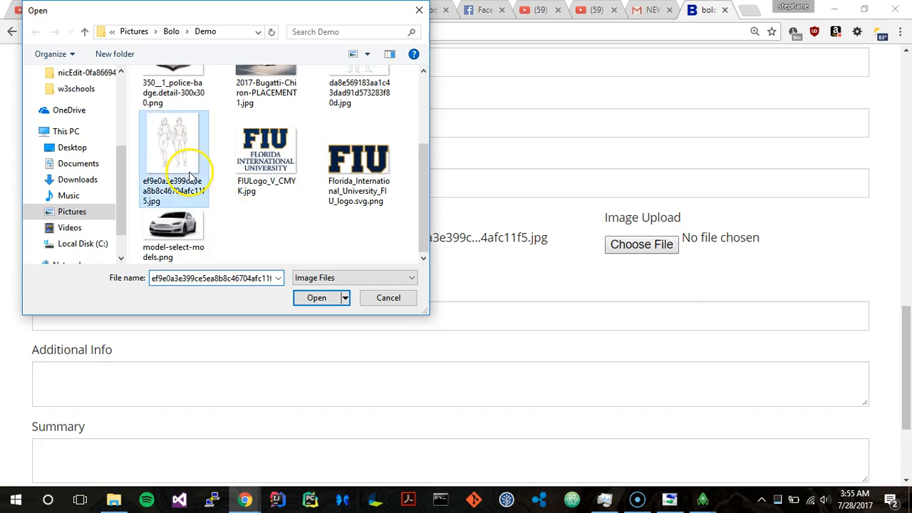
double_click(191, 175)
Step: Enter "Test" as both the Additional Info and the Summary, leaving the Video Link empty
scroll(142, 301, down, 3)
click(121, 166)
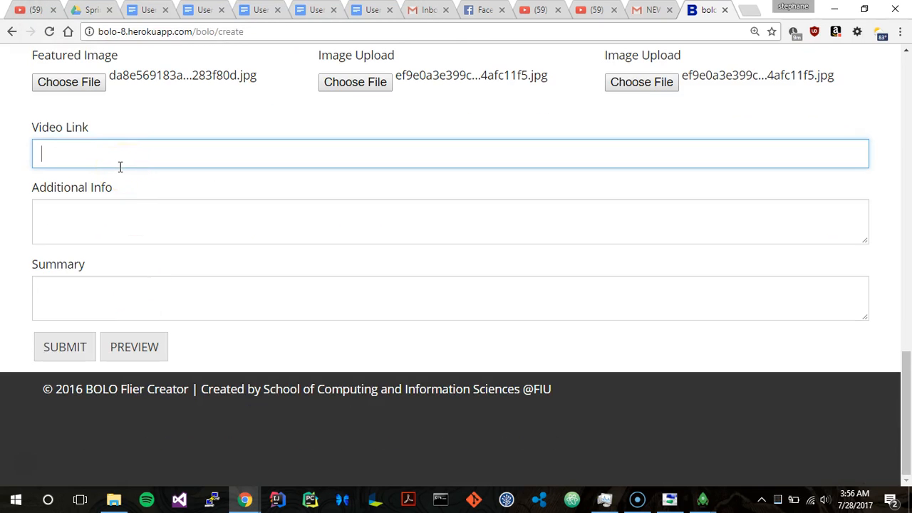
click(117, 208)
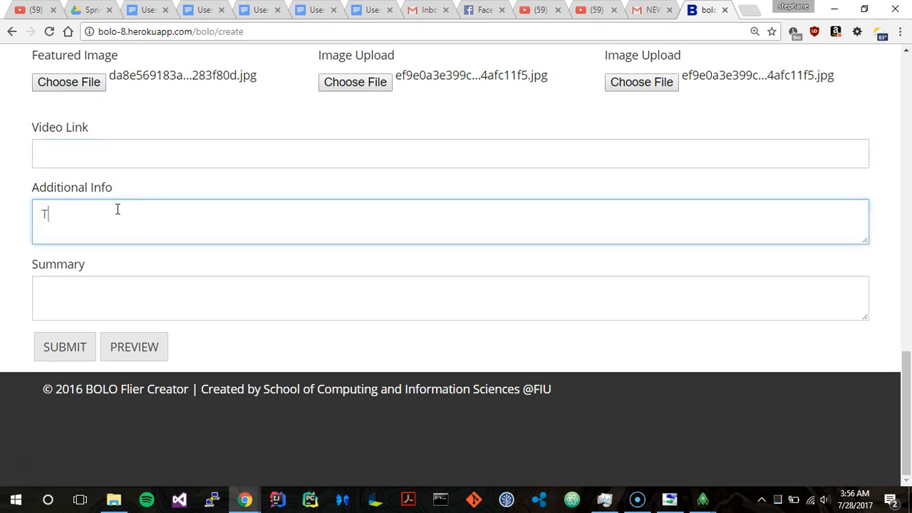
click(108, 301)
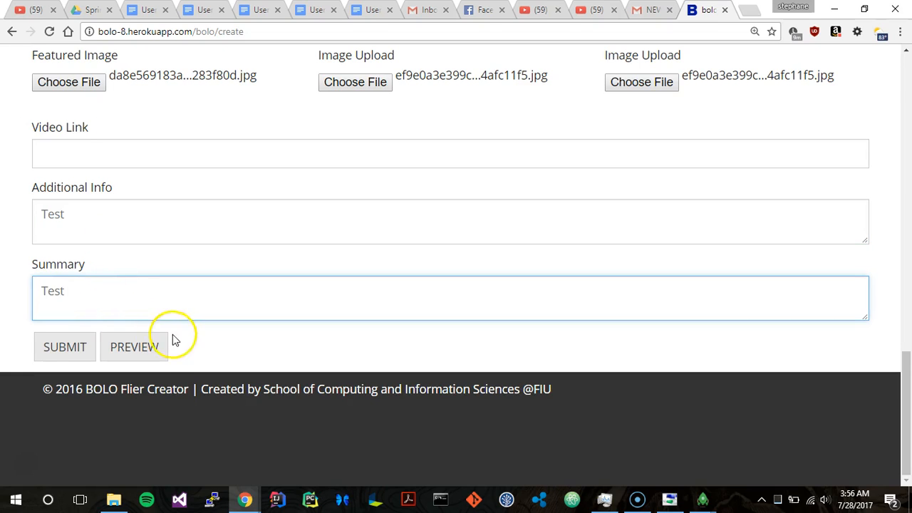
Step: Preview the BOLO flier and examine its agency header, images, person details, additional info and summary
click(148, 354)
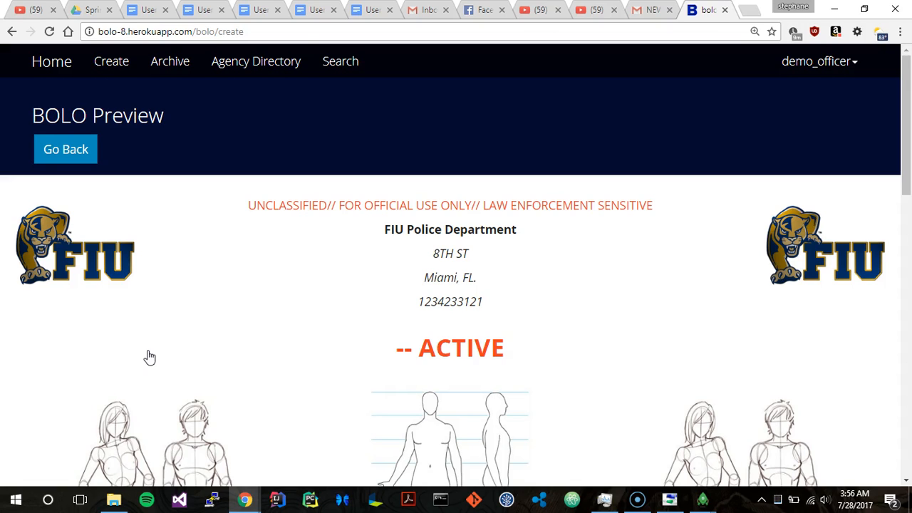
scroll(149, 357, down, 1)
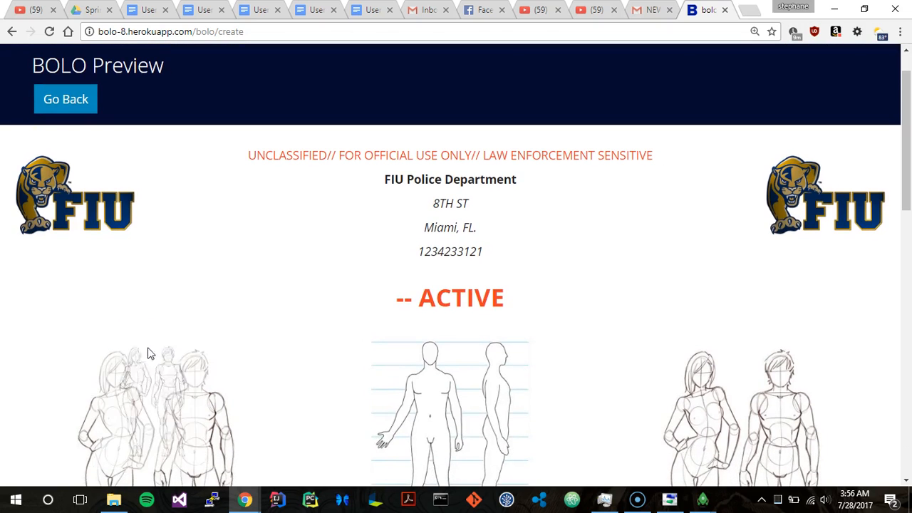
scroll(204, 247, down, 10)
scroll(203, 247, down, 2)
scroll(203, 247, up, 10)
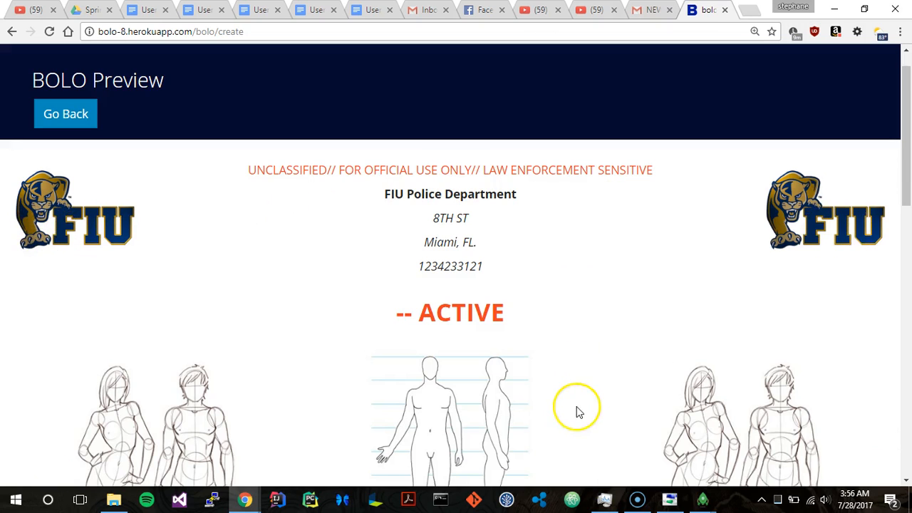
scroll(577, 412, down, 3)
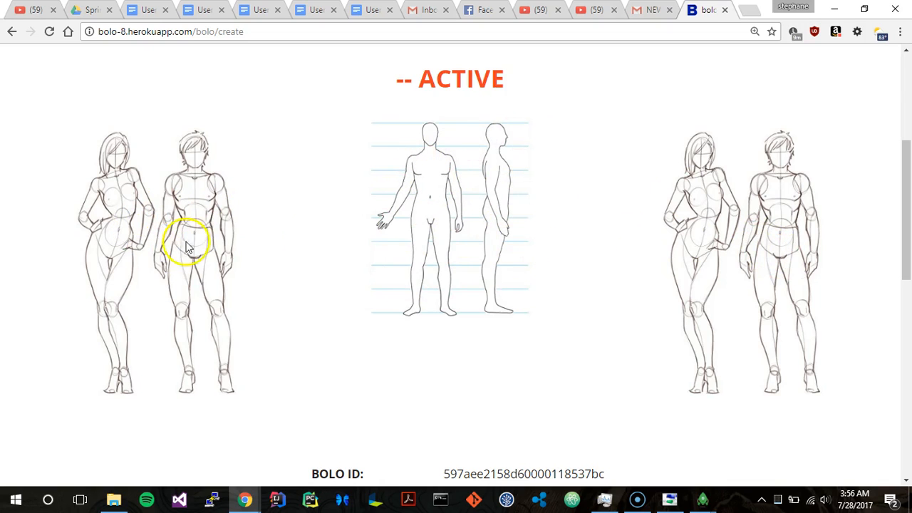
scroll(363, 196, down, 3)
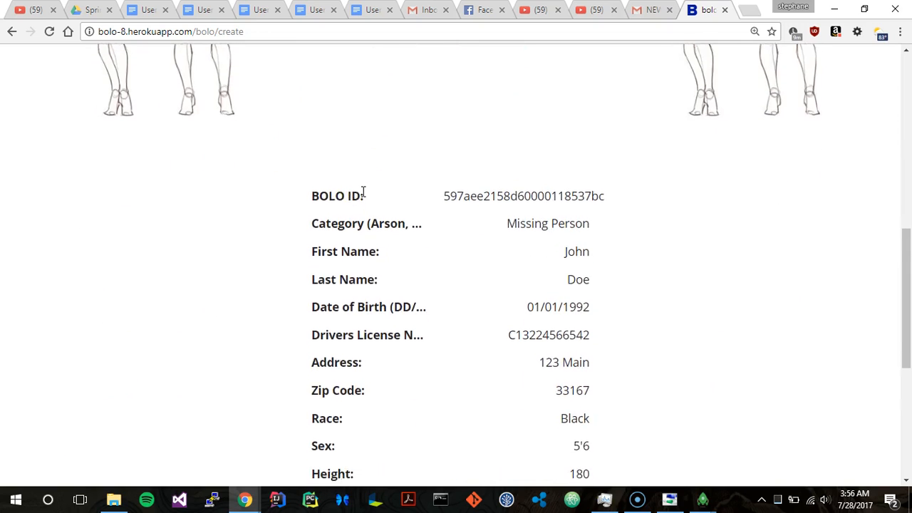
scroll(366, 197, down, 1)
scroll(537, 222, down, 2)
scroll(536, 222, down, 2)
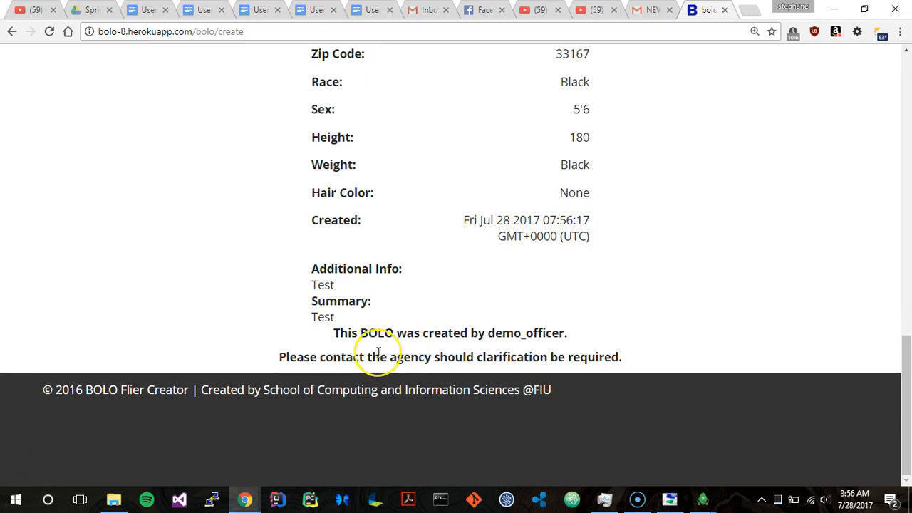
scroll(377, 352, up, 15)
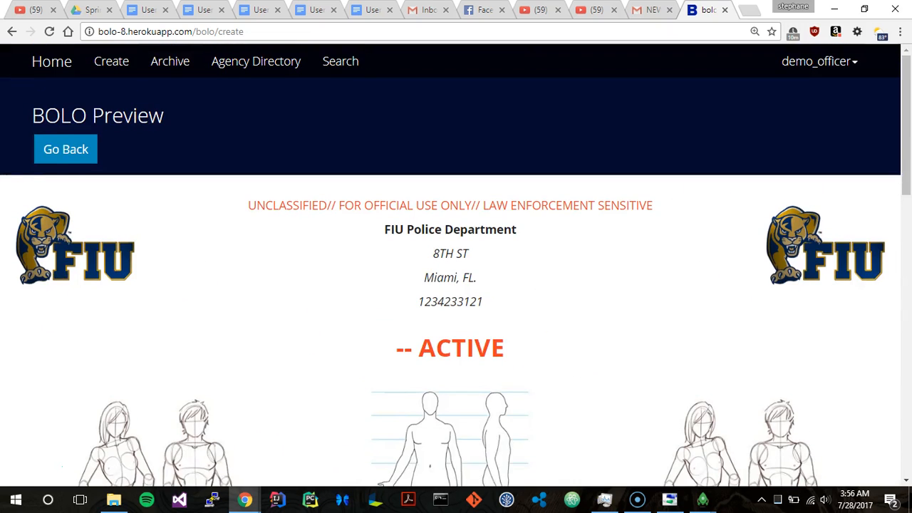
Step: Return from the preview to the BOLO form and submit it
click(57, 158)
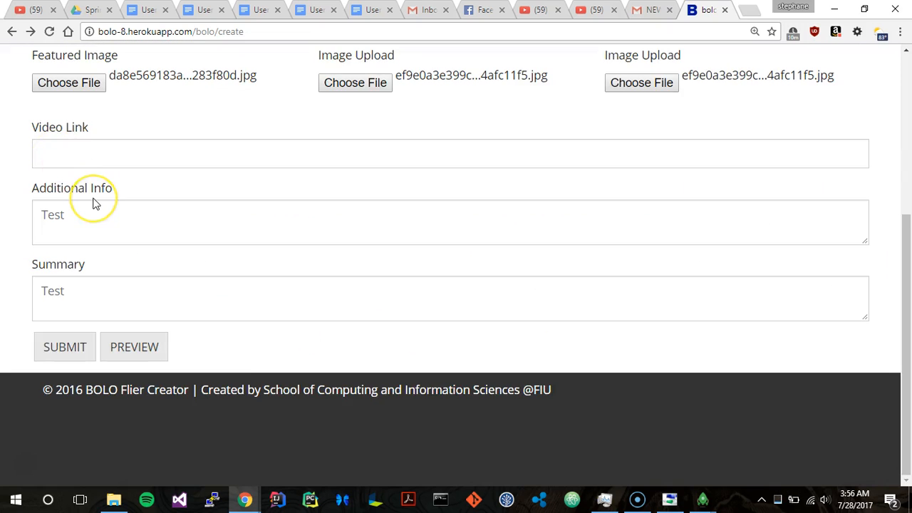
scroll(94, 201, up, 6)
scroll(94, 200, down, 6)
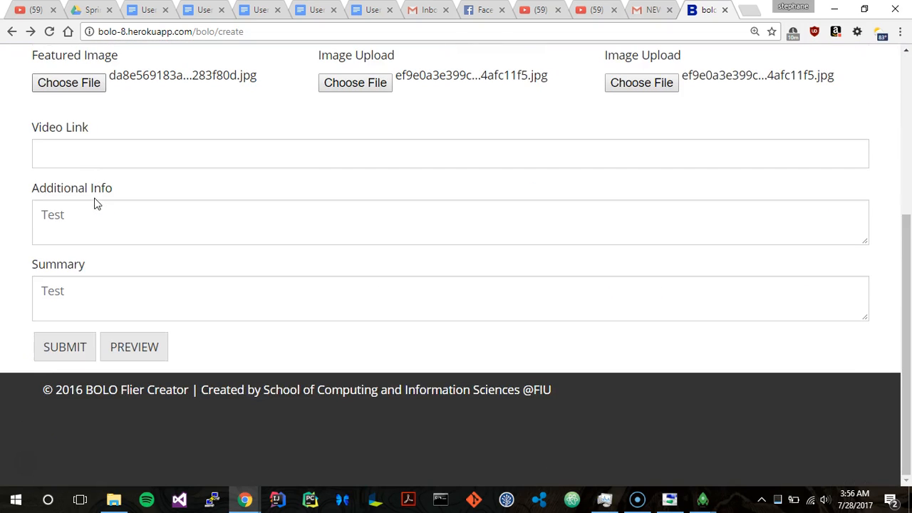
click(84, 352)
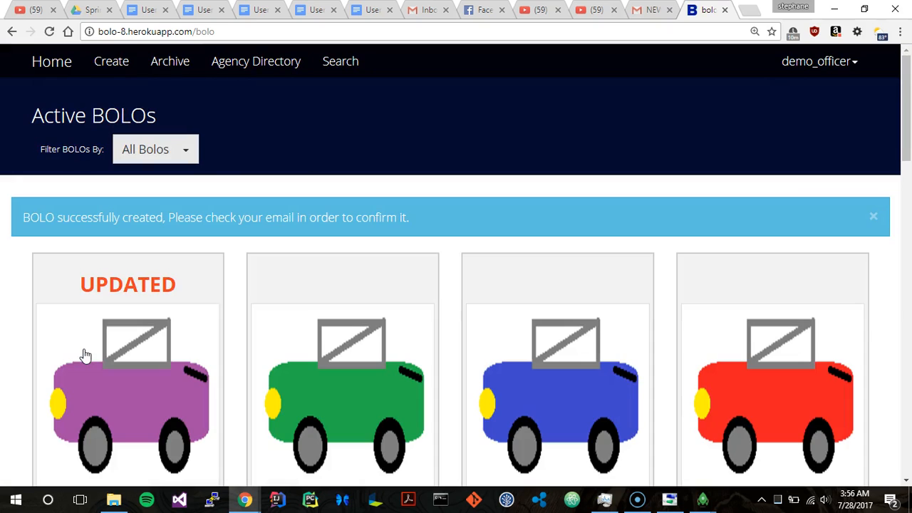
Step: Switch to Gmail and open the newest "BOLO Alert: Confirm BOLO" conversation from the bolo search results
scroll(59, 273, down, 2)
scroll(59, 272, up, 2)
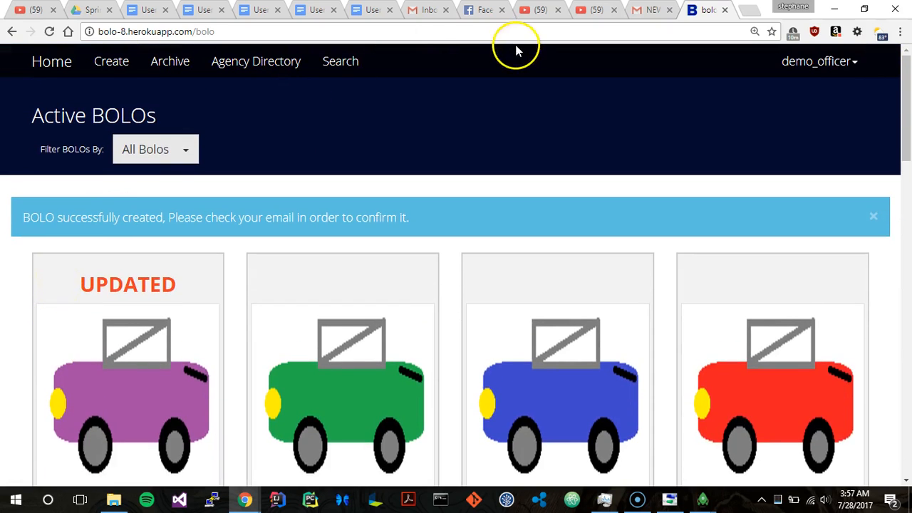
click(652, 10)
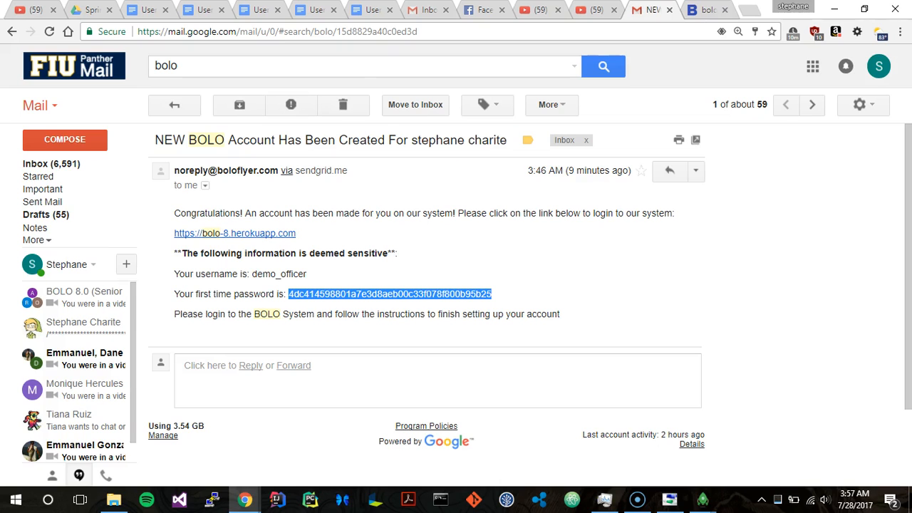
click(188, 107)
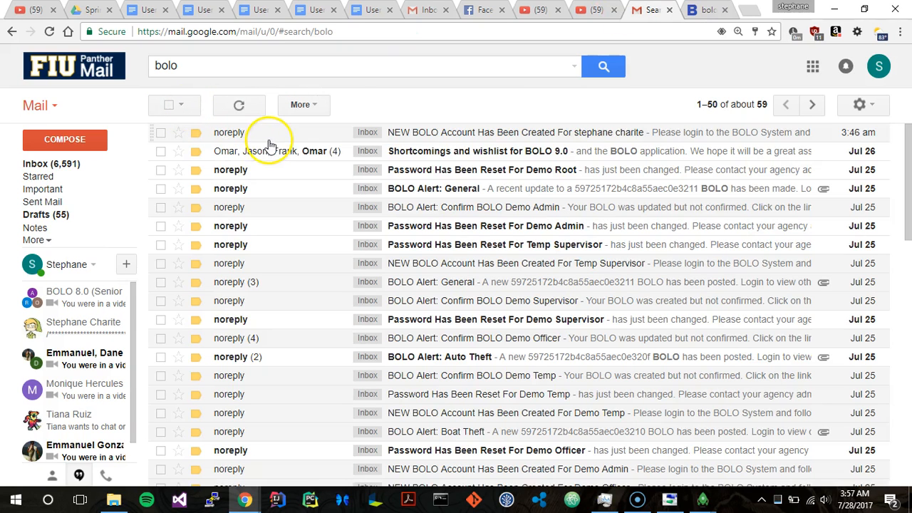
click(269, 141)
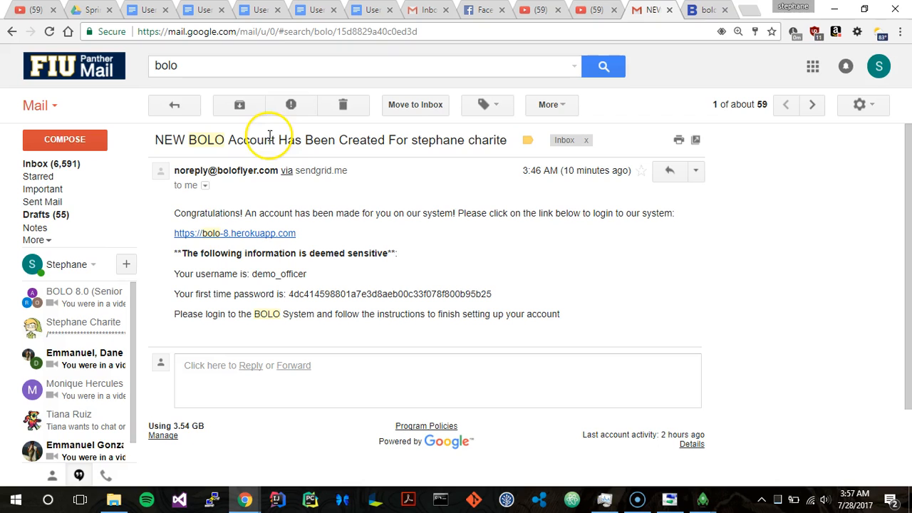
click(194, 104)
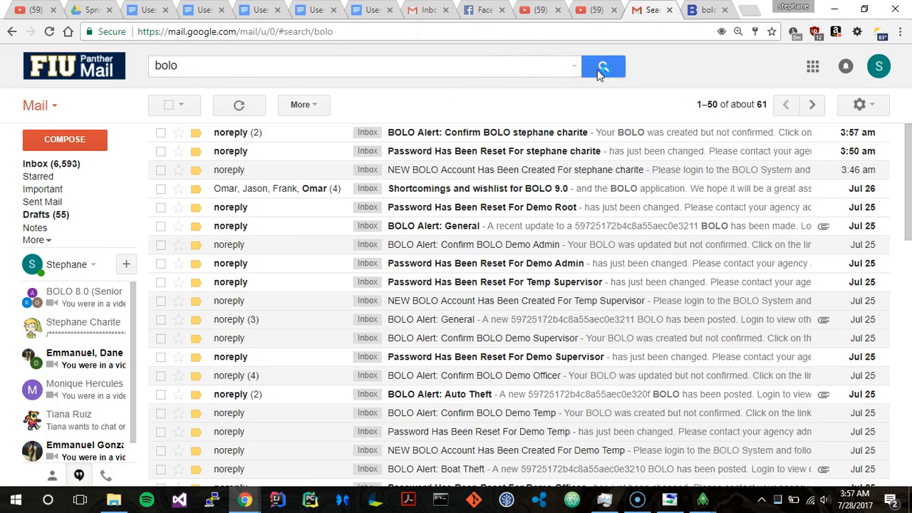
click(291, 138)
scroll(341, 248, down, 3)
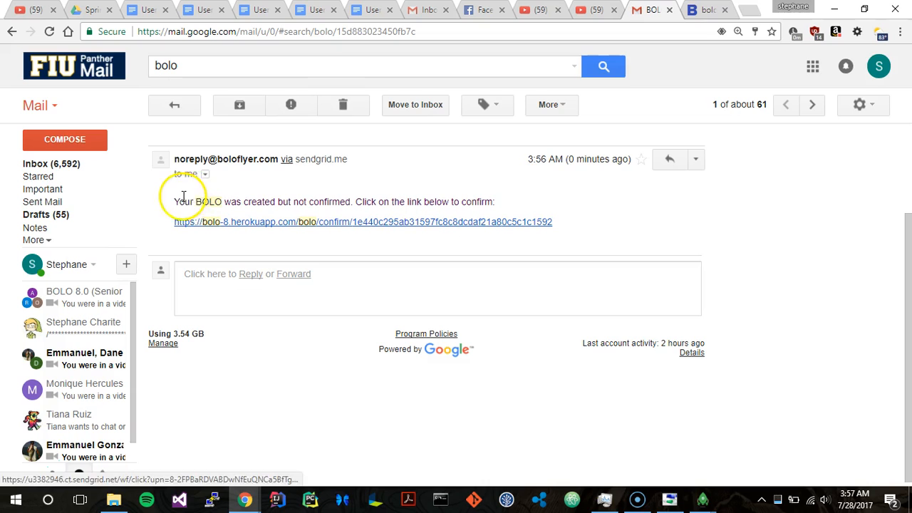
Step: Confirm the newly created BOLO through the link in its confirmation email and check its entry among the active BOLOs
drag(183, 200, 348, 203)
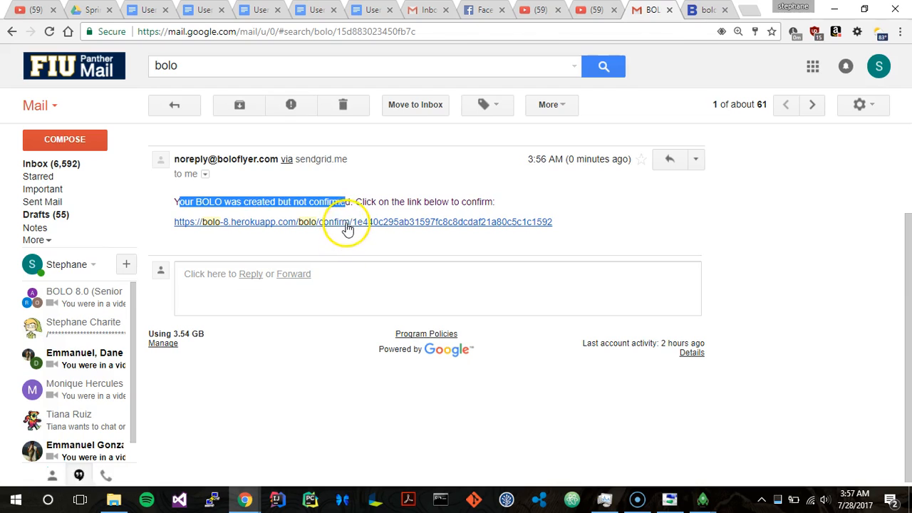
click(347, 227)
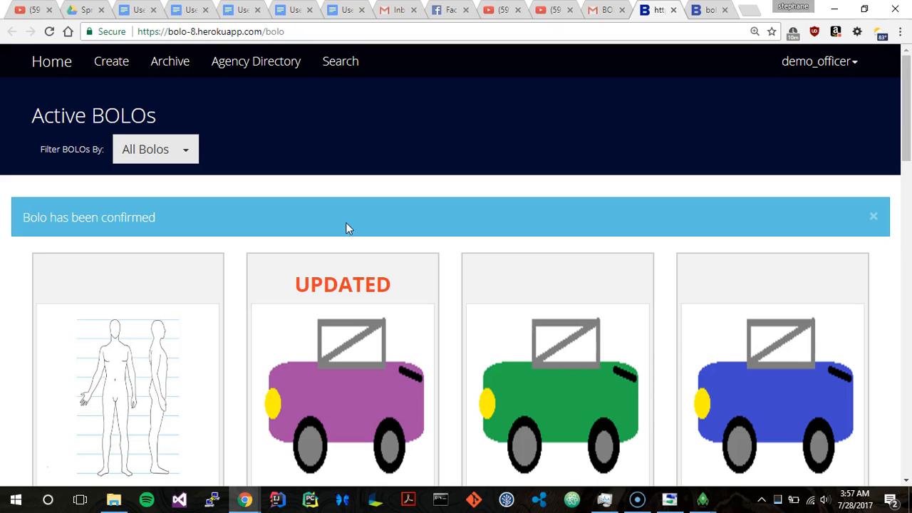
scroll(345, 228, down, 3)
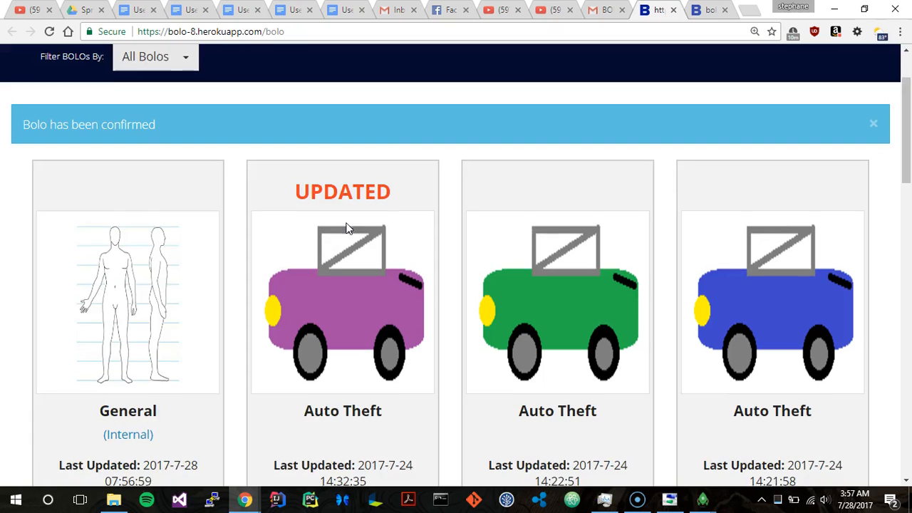
scroll(345, 228, down, 2)
scroll(57, 246, up, 1)
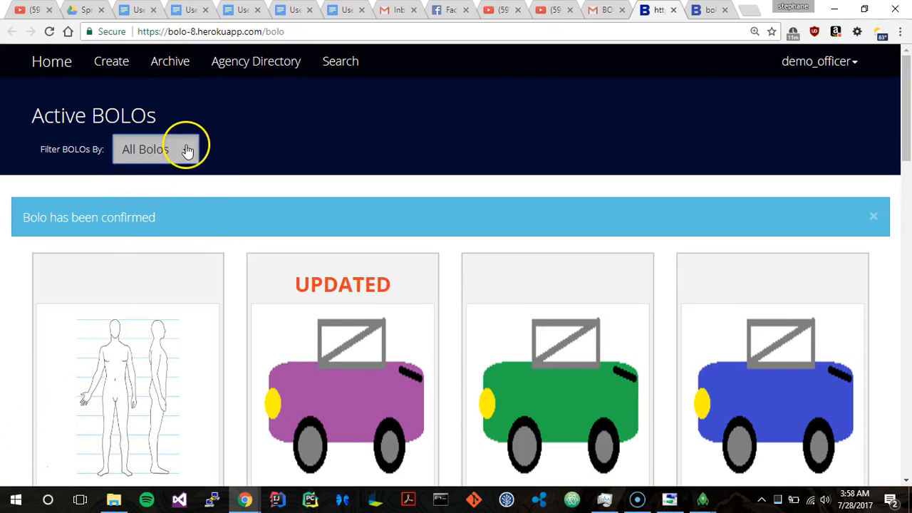
Step: Filter the active BOLOs by Internal and examine the filtered list
click(184, 150)
click(173, 248)
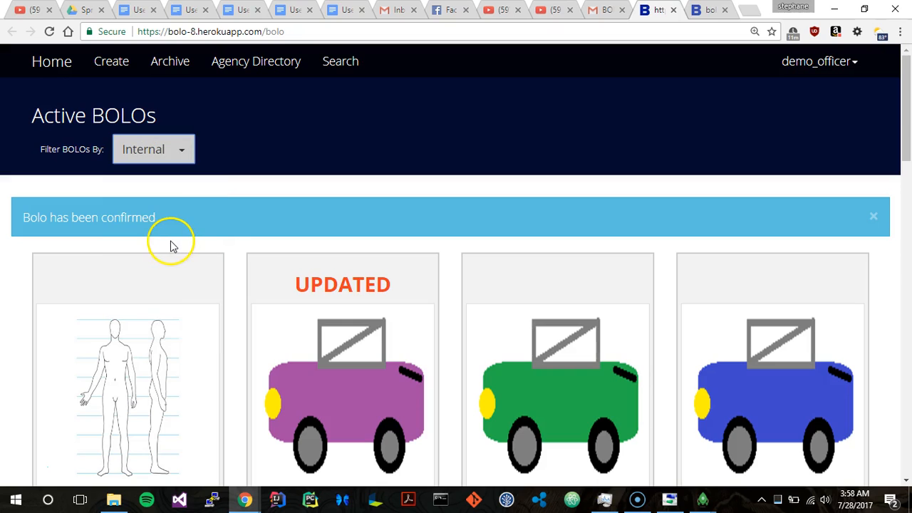
scroll(172, 246, down, 3)
scroll(172, 247, down, 2)
scroll(172, 247, up, 6)
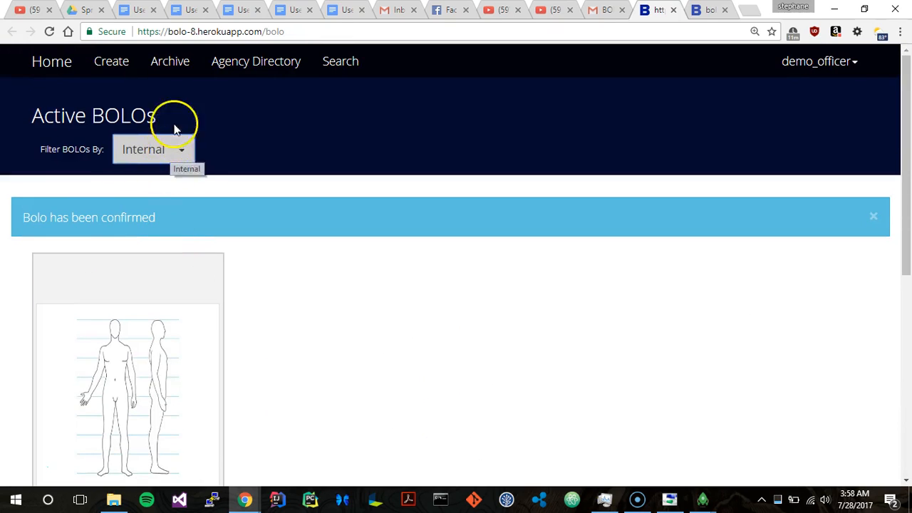
Step: Set the filter back to All Bolos and look through the BOLO cards and the options offered on each
click(163, 147)
click(154, 185)
scroll(153, 190, down, 3)
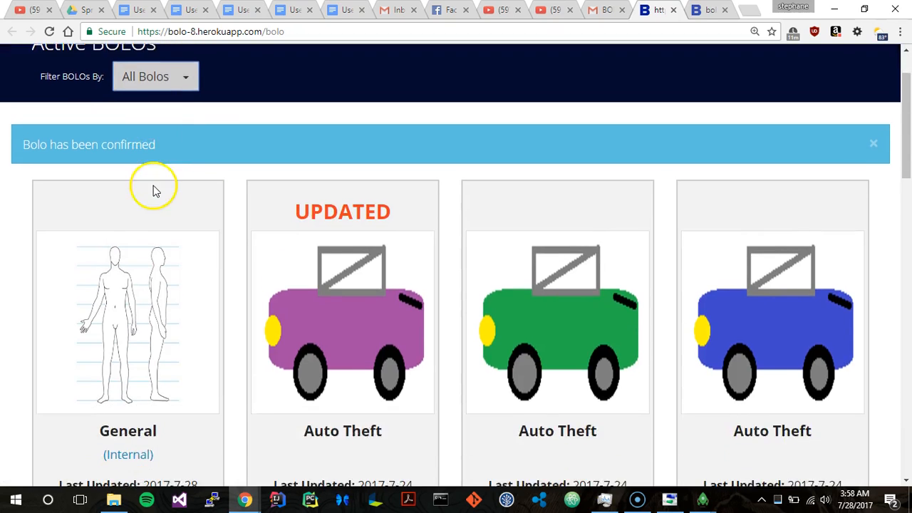
scroll(259, 232, down, 1)
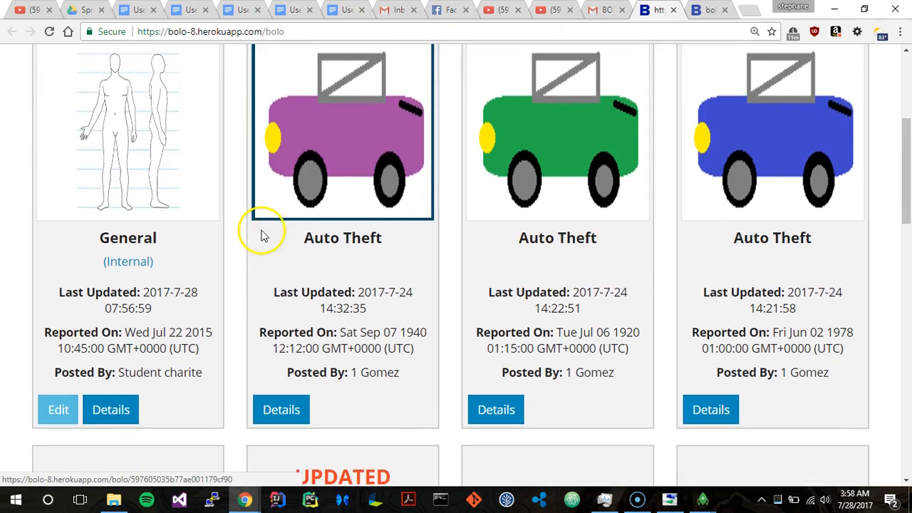
scroll(297, 386, down, 5)
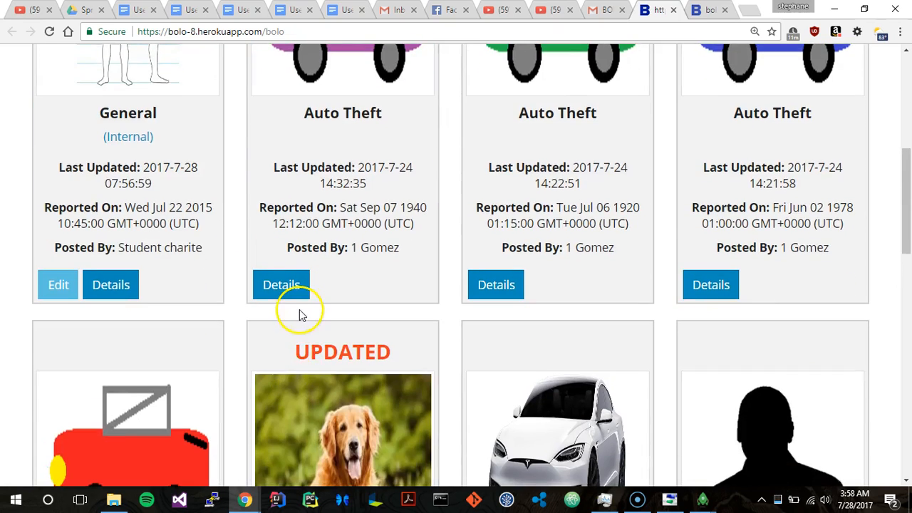
scroll(302, 316, down, 8)
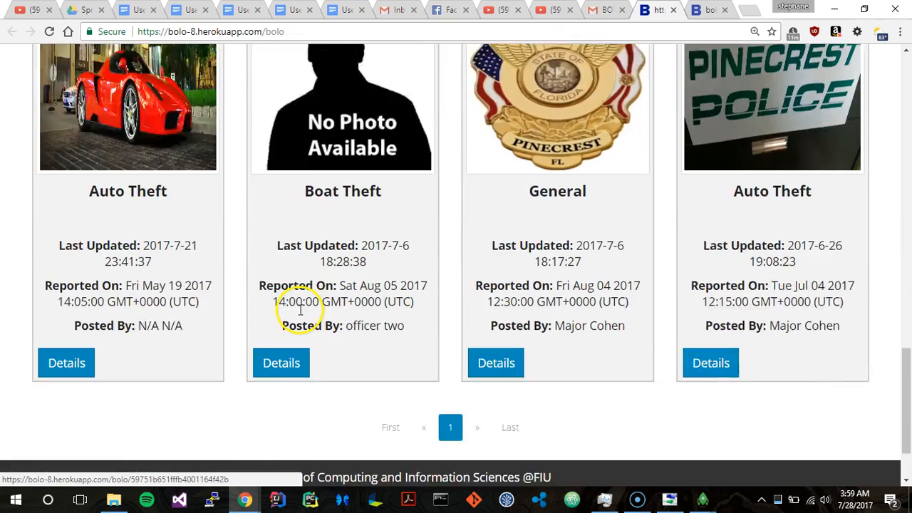
scroll(456, 344, up, 12)
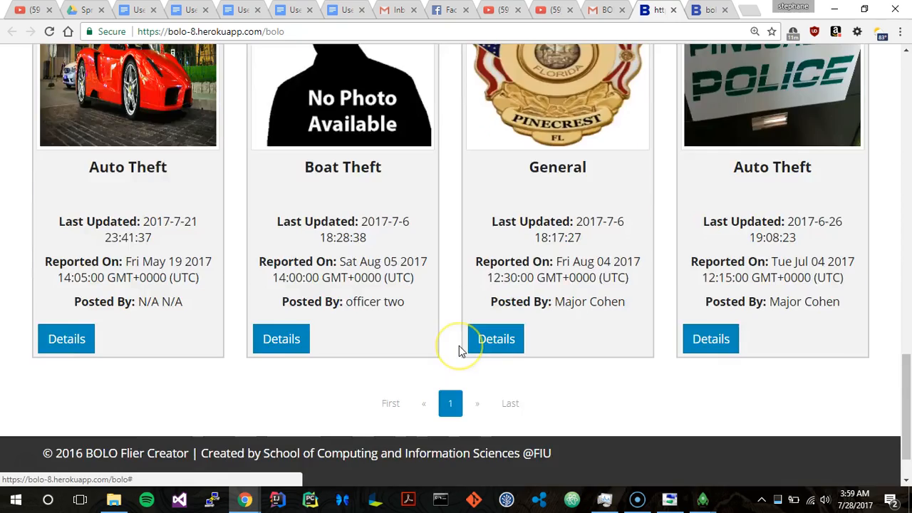
scroll(126, 147, up, 2)
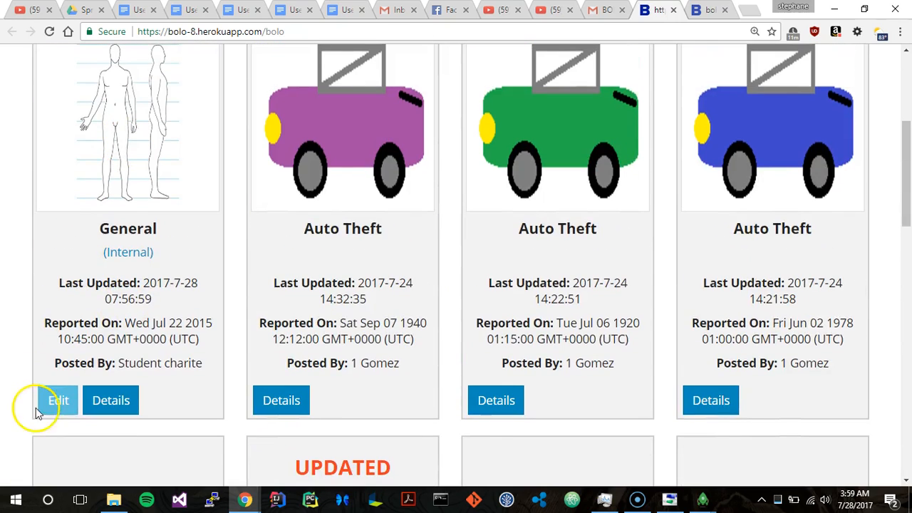
Step: Open the internal General BOLO for editing, go through its form and submit the update
click(58, 399)
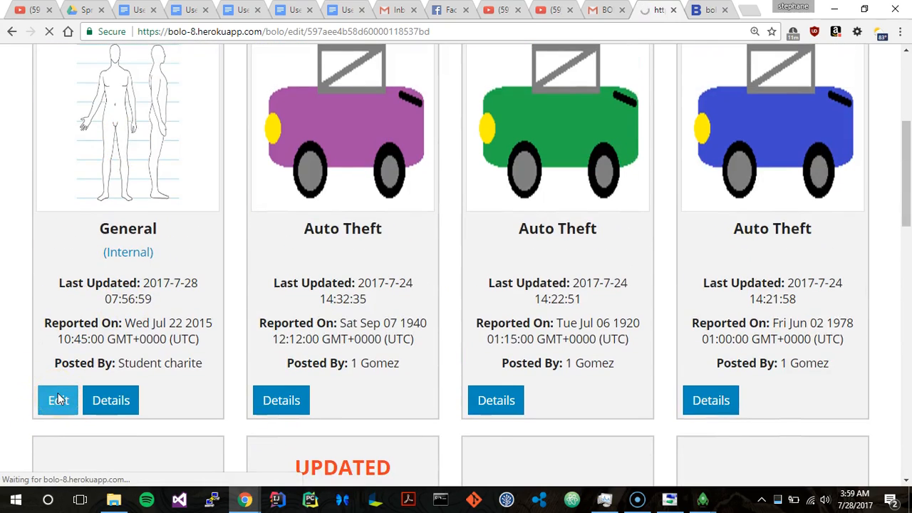
scroll(86, 349, down, 3)
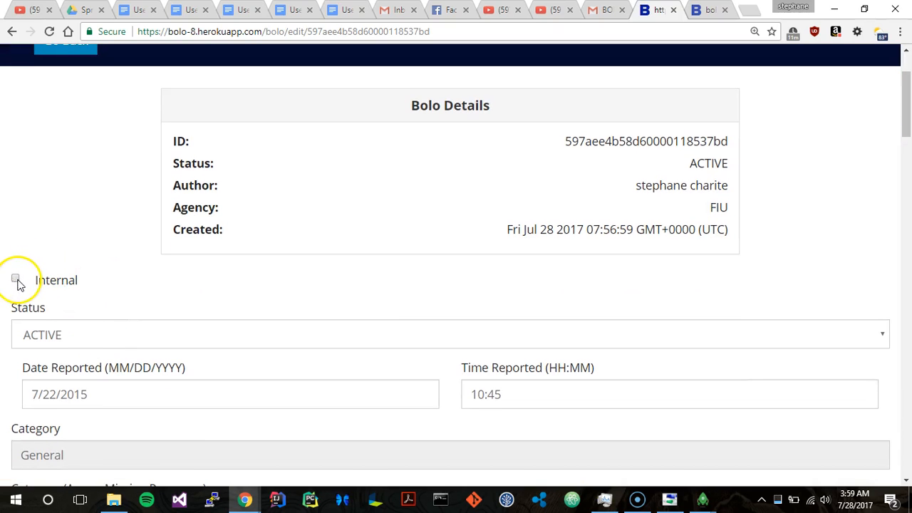
scroll(102, 264, down, 20)
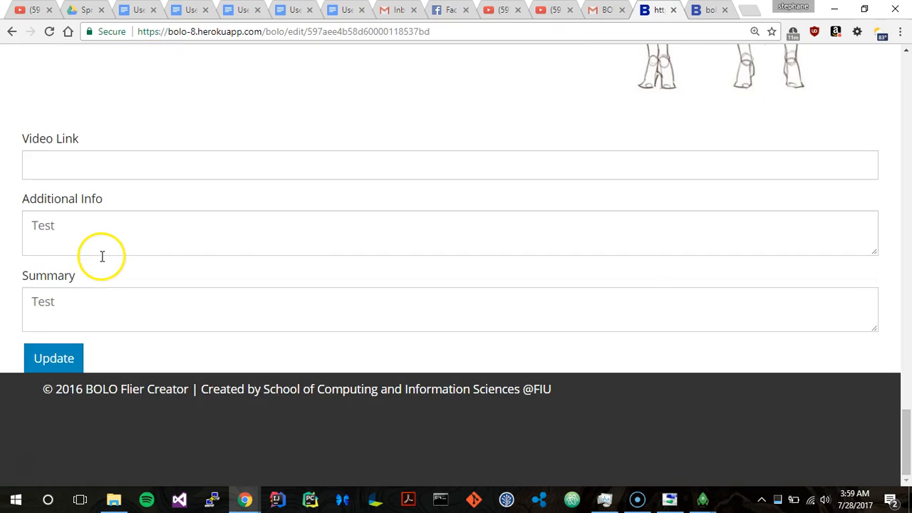
click(63, 358)
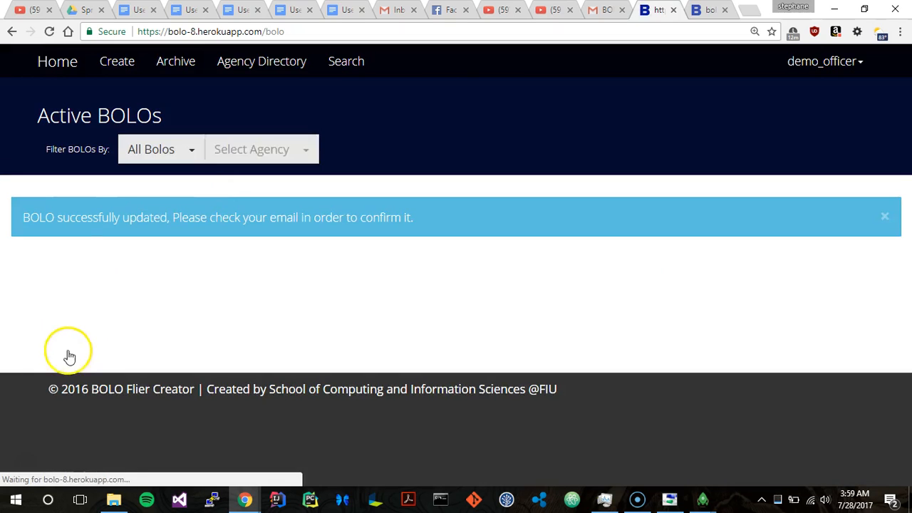
Step: Return to Gmail and open the confirmation email for the updated BOLO in the "BOLO Alert: Confirm BOLO" conversation
click(603, 10)
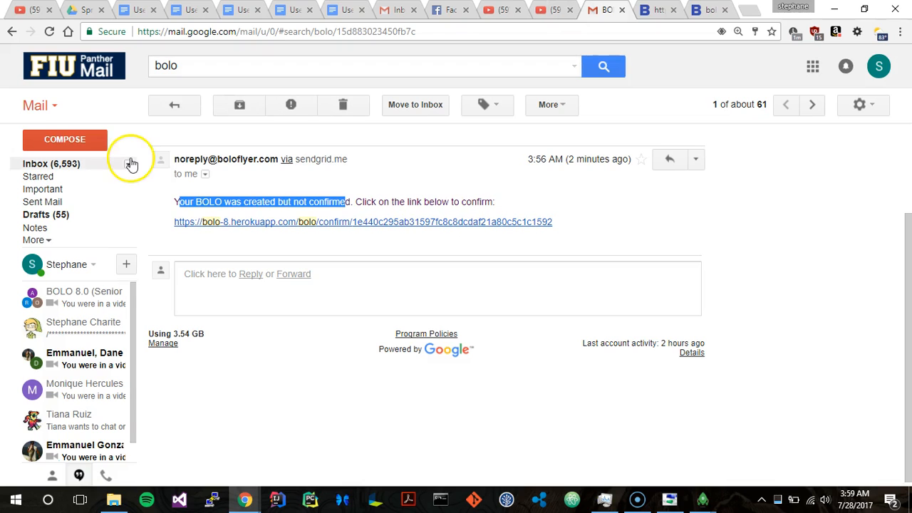
click(173, 104)
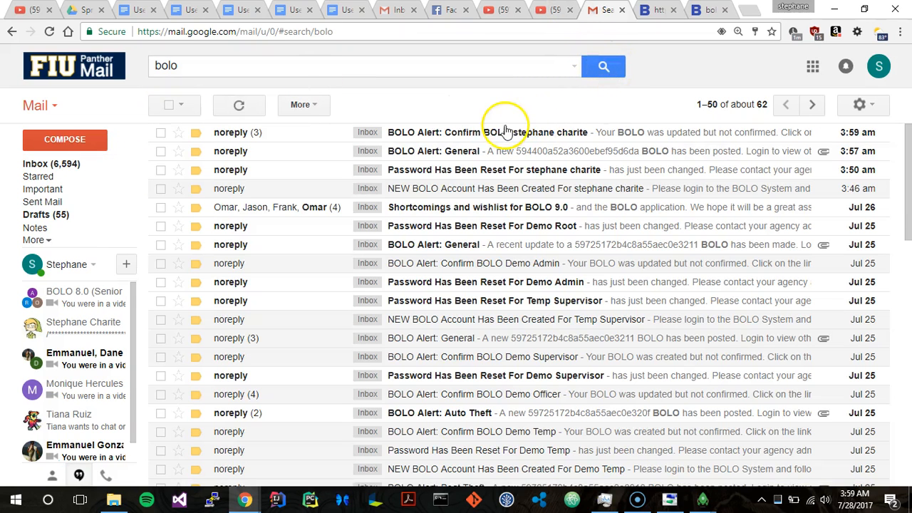
click(503, 132)
scroll(397, 254, down, 3)
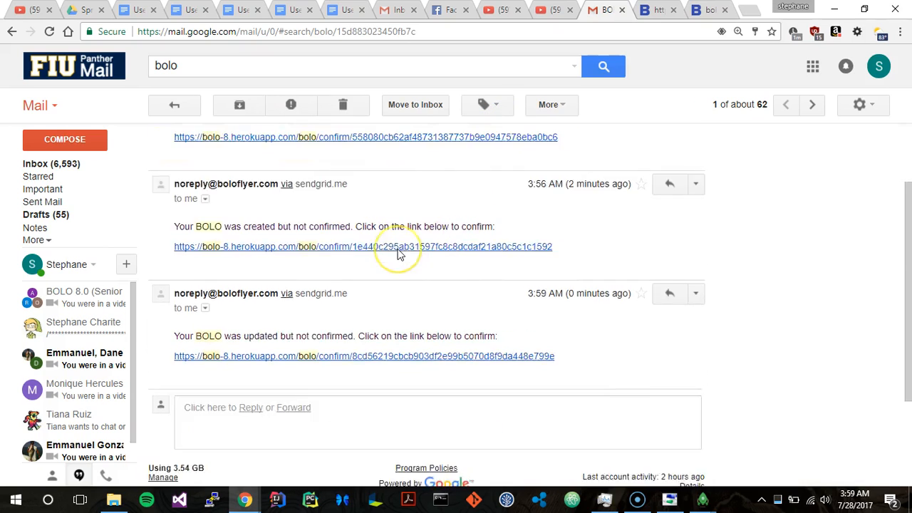
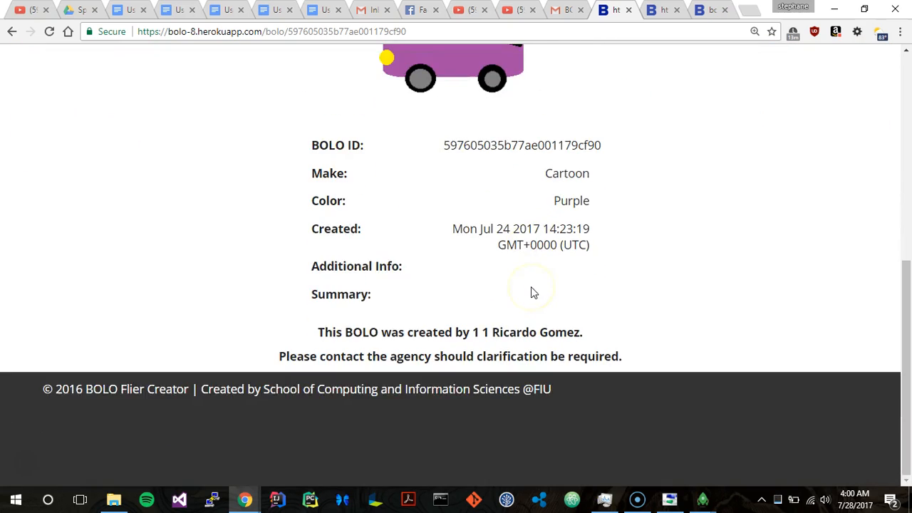
Step: Leave the BOLO details, look through the archived BOLOs and view the agency directory
click(82, 144)
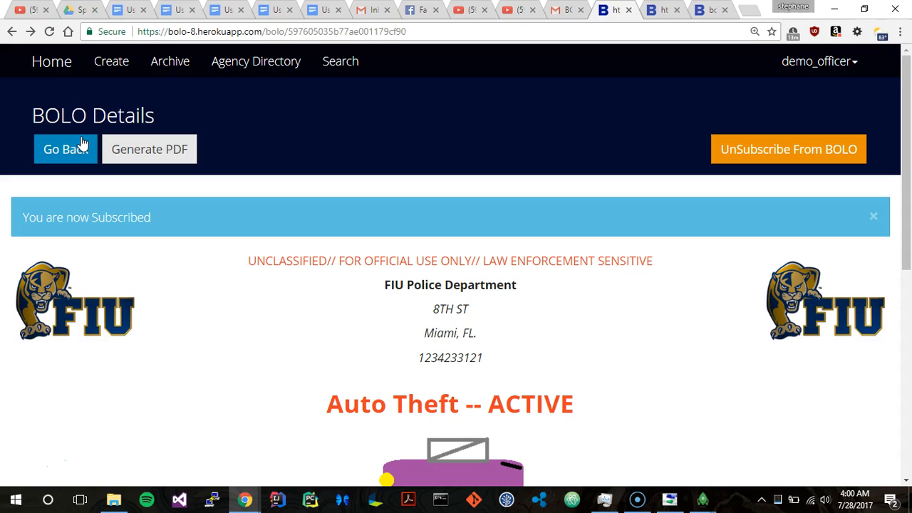
click(169, 68)
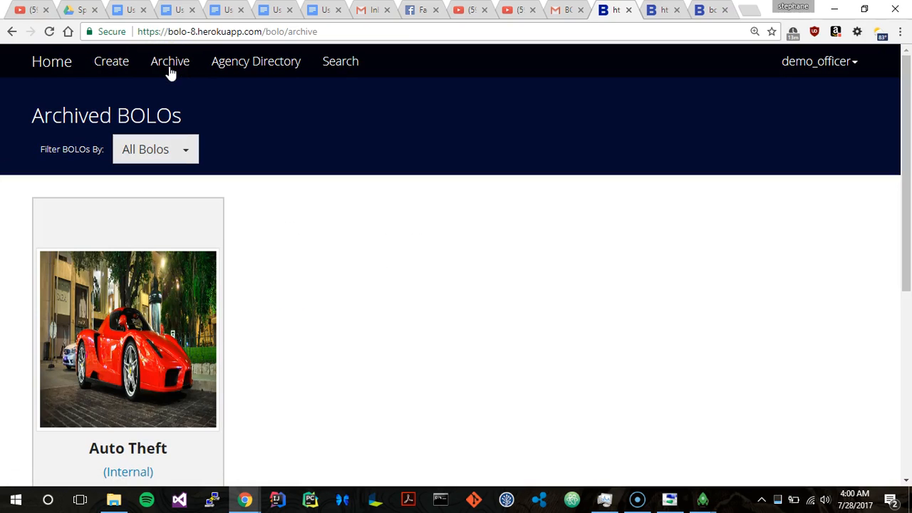
scroll(193, 285, down, 4)
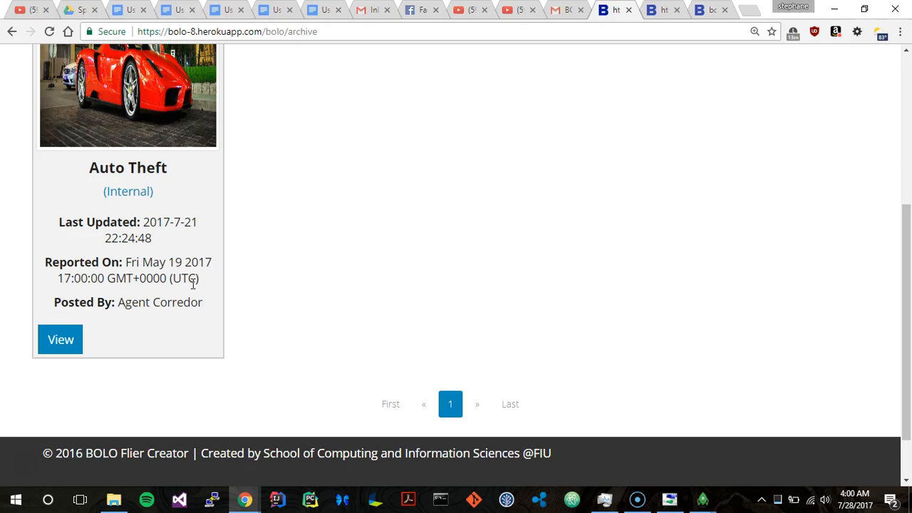
scroll(193, 284, up, 4)
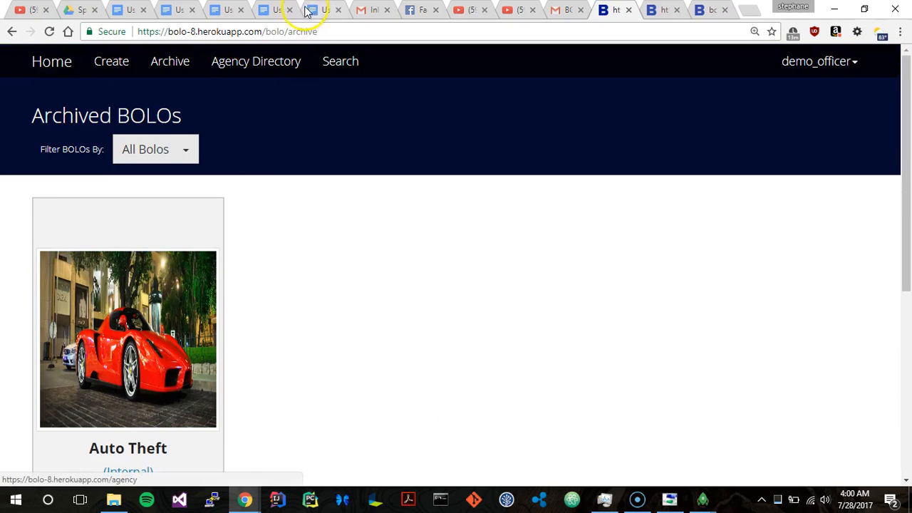
click(250, 64)
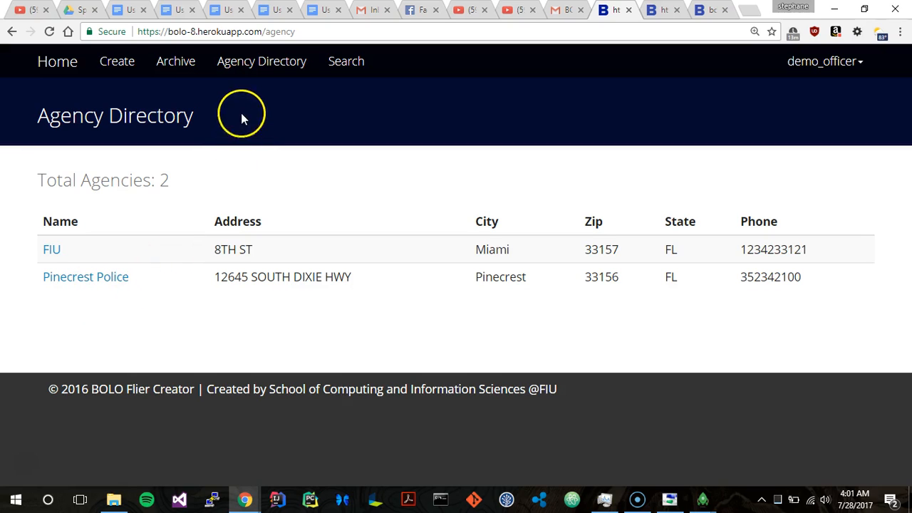
Step: Search the BOLOs of all agencies for "test" and look through the results
click(343, 65)
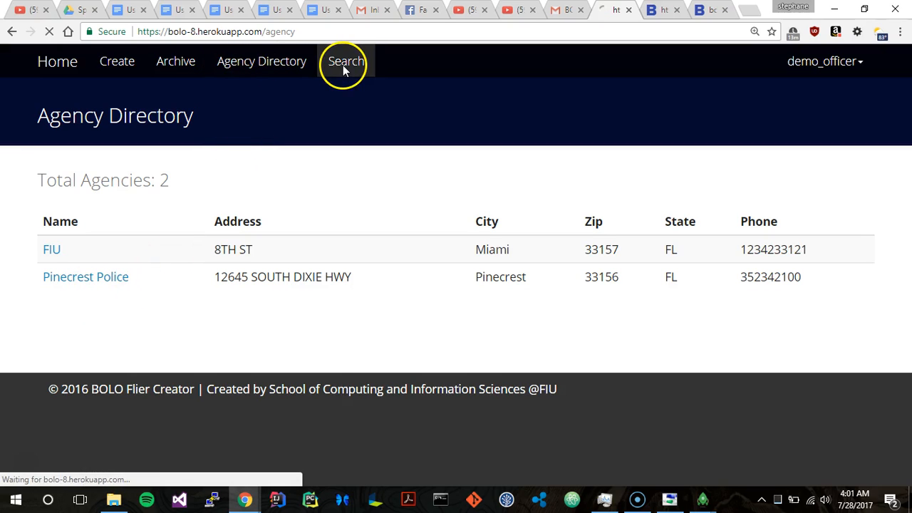
scroll(343, 70, down, 1)
scroll(343, 69, up, 1)
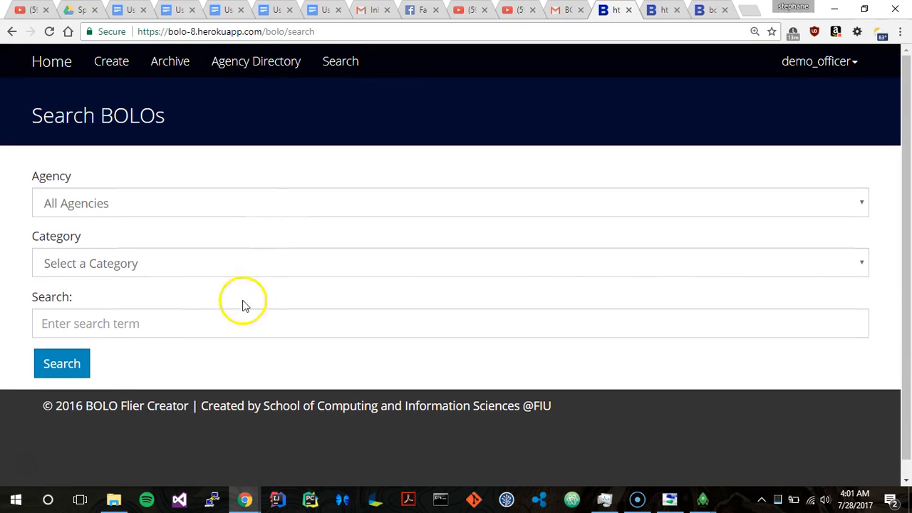
click(216, 312)
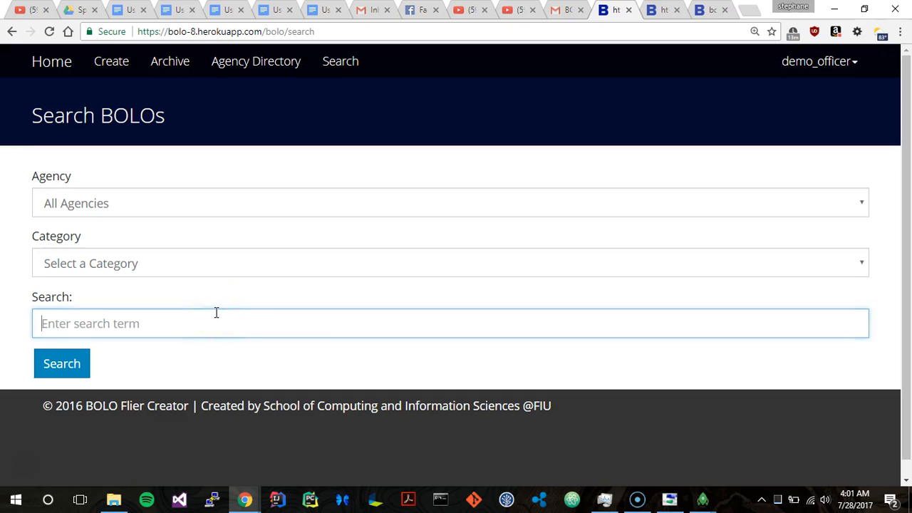
text(tea)
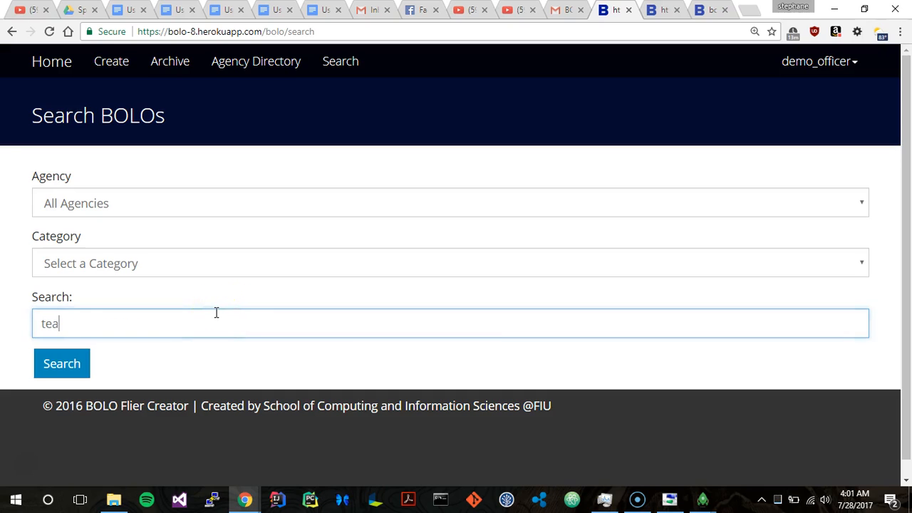
key(BackSpace)
key(BackSpace)
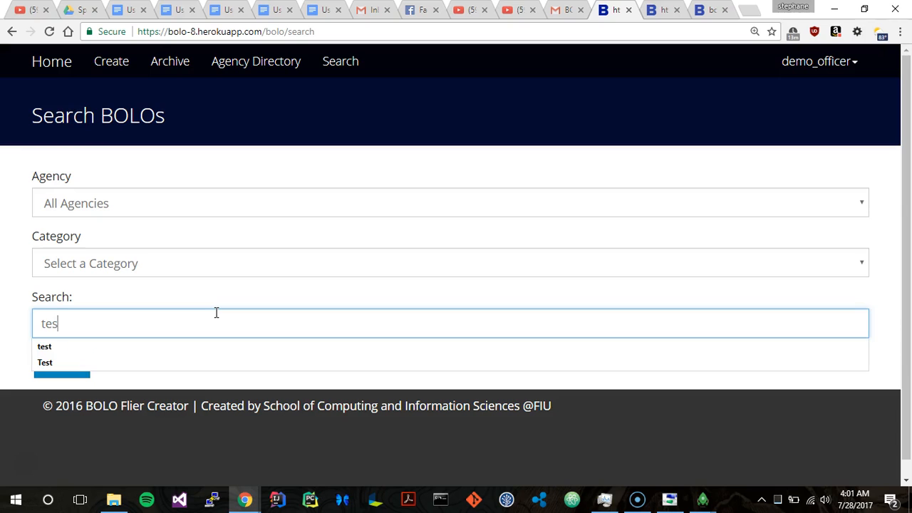
text(st)
click(132, 222)
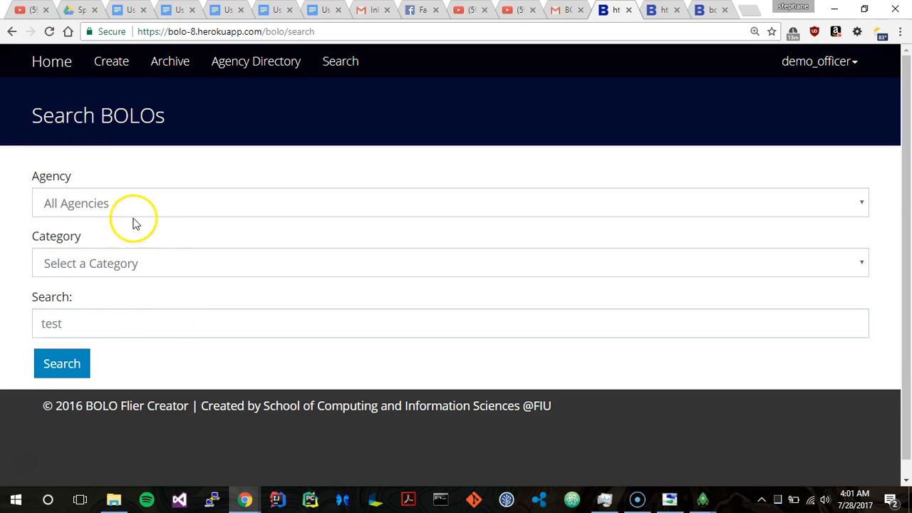
click(61, 364)
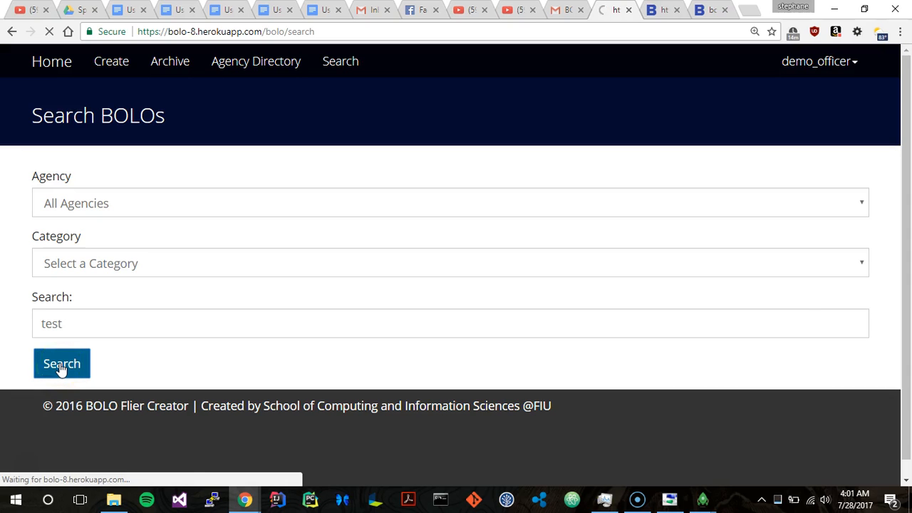
scroll(61, 367, down, 3)
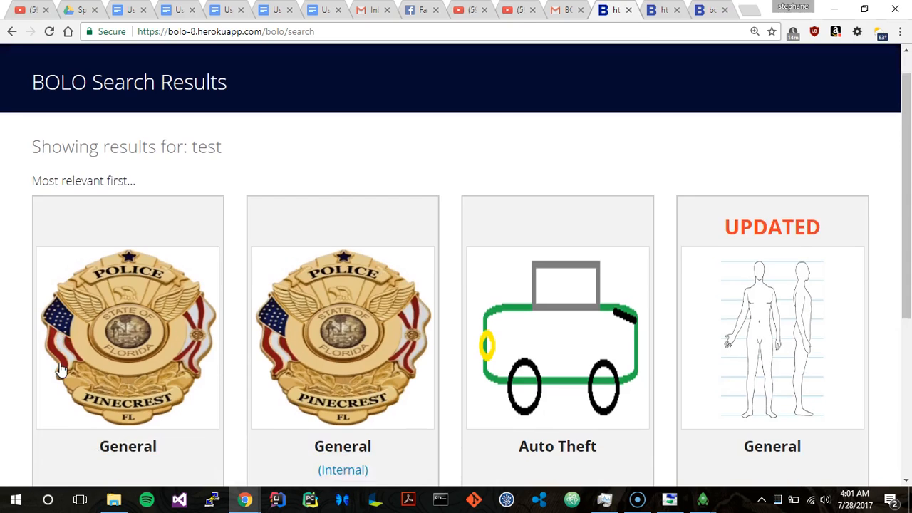
scroll(341, 232, up, 2)
scroll(597, 317, down, 2)
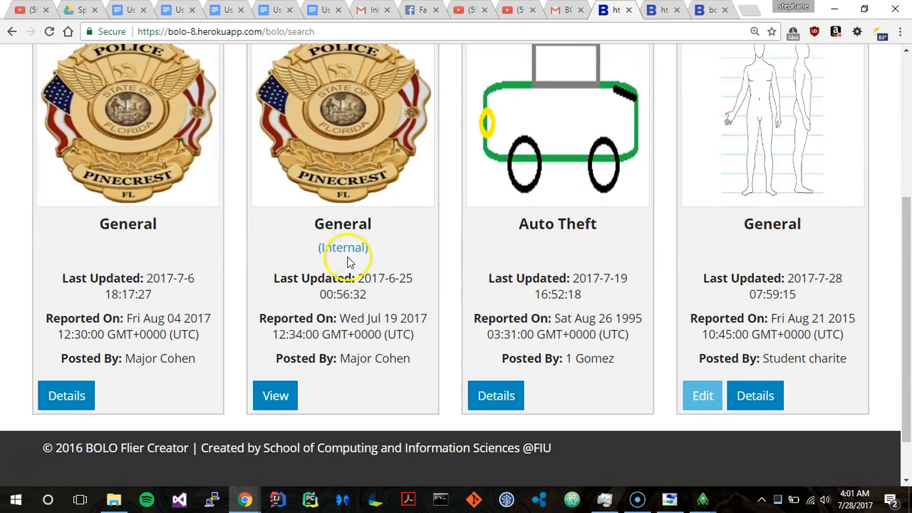
Step: View the details of the internal General BOLO in the search results and return to the results
click(280, 394)
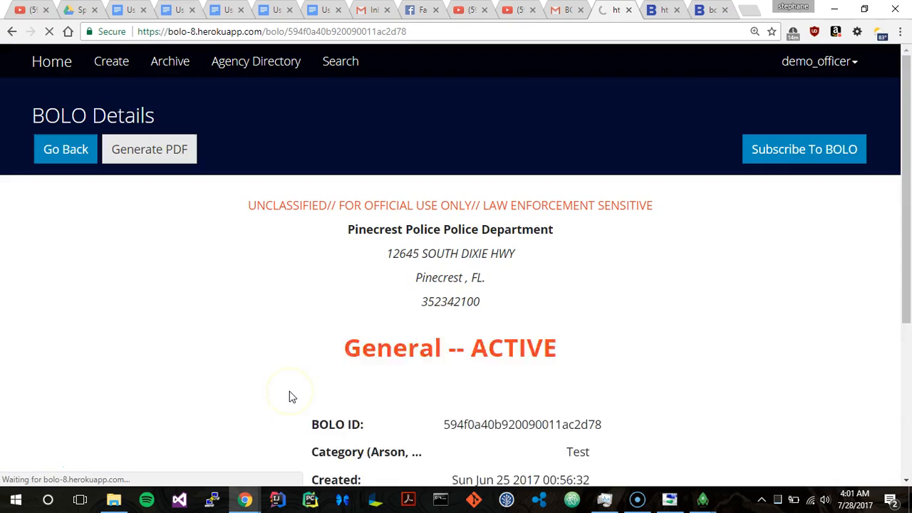
scroll(290, 397, down, 10)
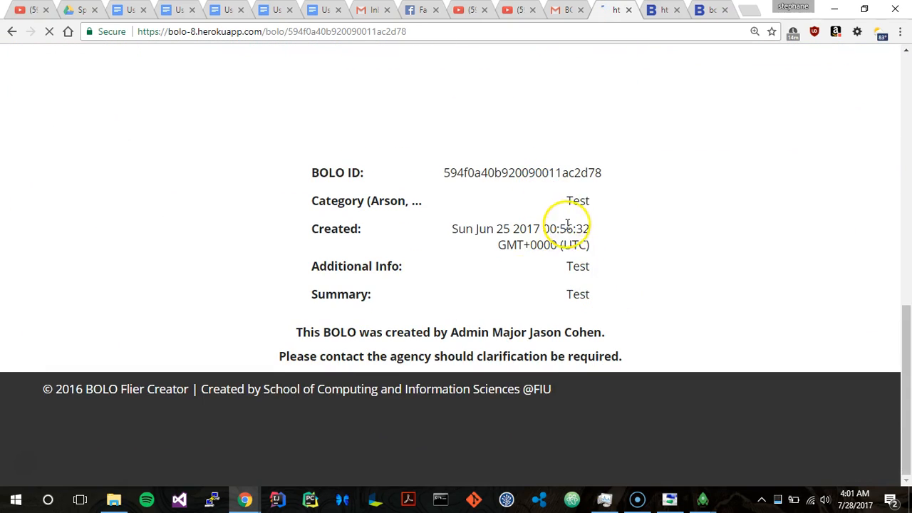
scroll(576, 285, up, 10)
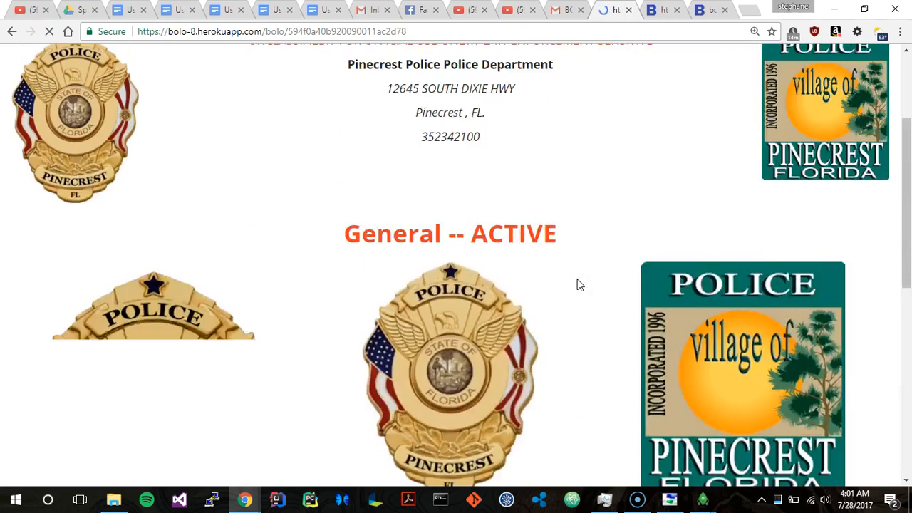
click(75, 105)
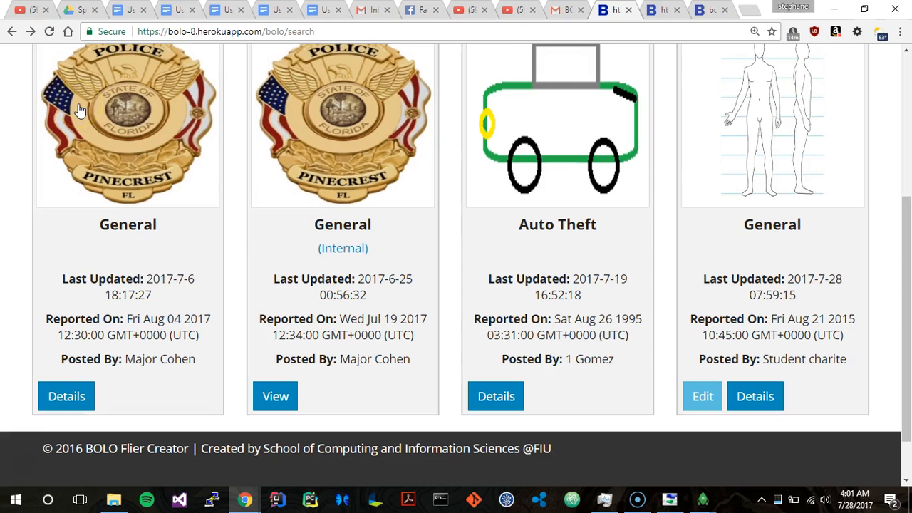
Step: Return to the BOLO search form and set the agency to Pinecrest Police
scroll(119, 151, up, 5)
click(340, 59)
scroll(228, 171, down, 1)
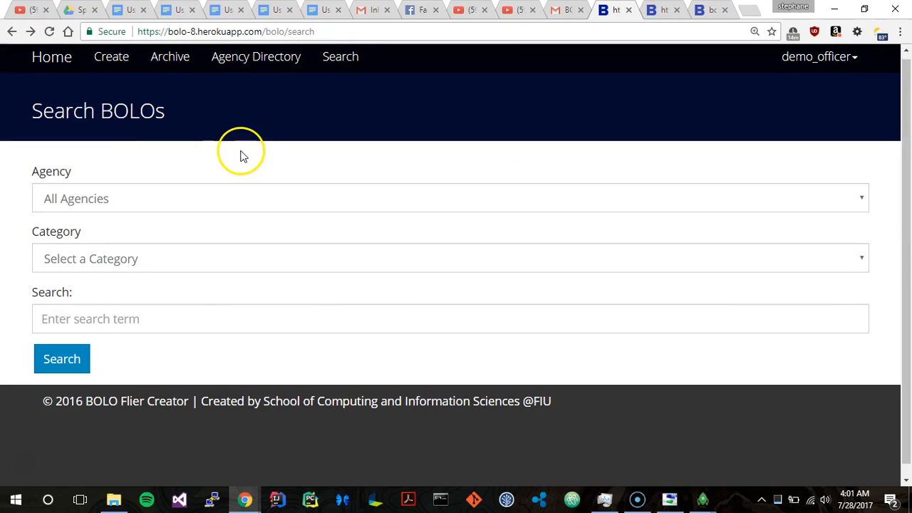
click(211, 189)
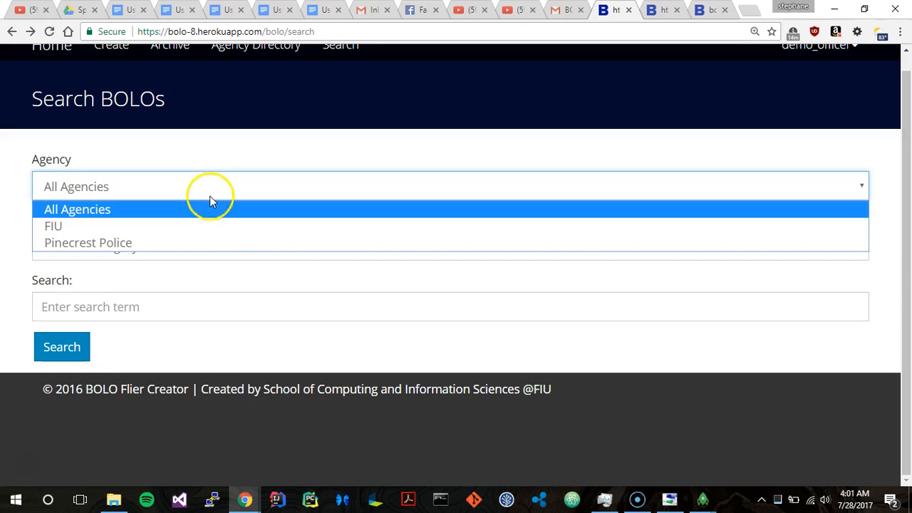
click(211, 245)
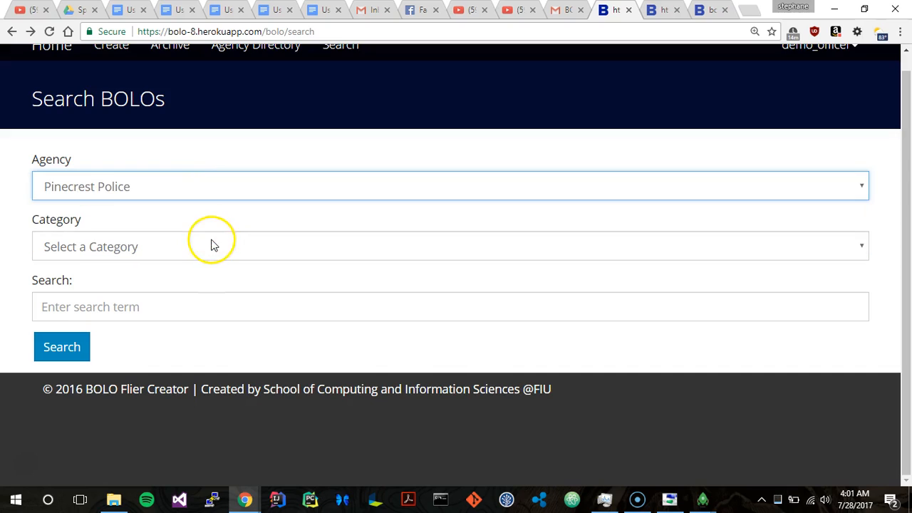
Step: Search the Pinecrest Police BOLOs for "test" and look through the matching cards
click(144, 307)
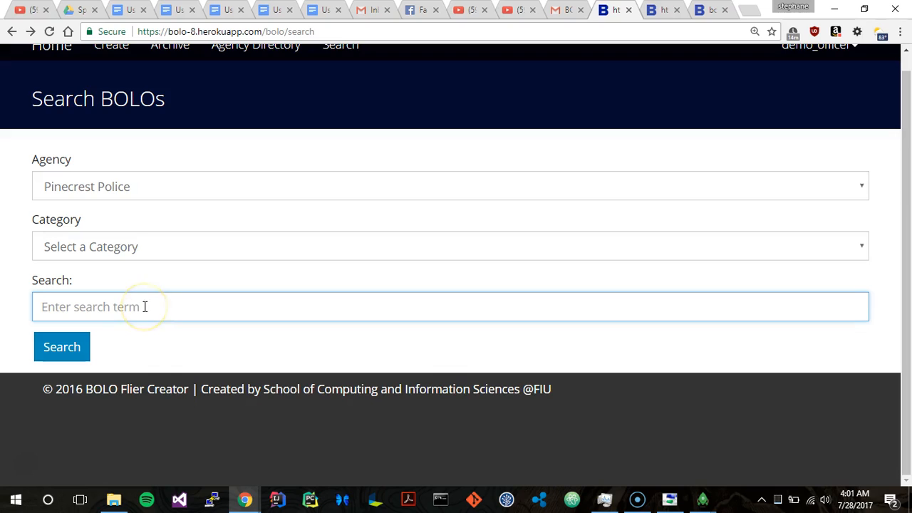
text(5)
key(BackSpace)
text(test)
key(Return)
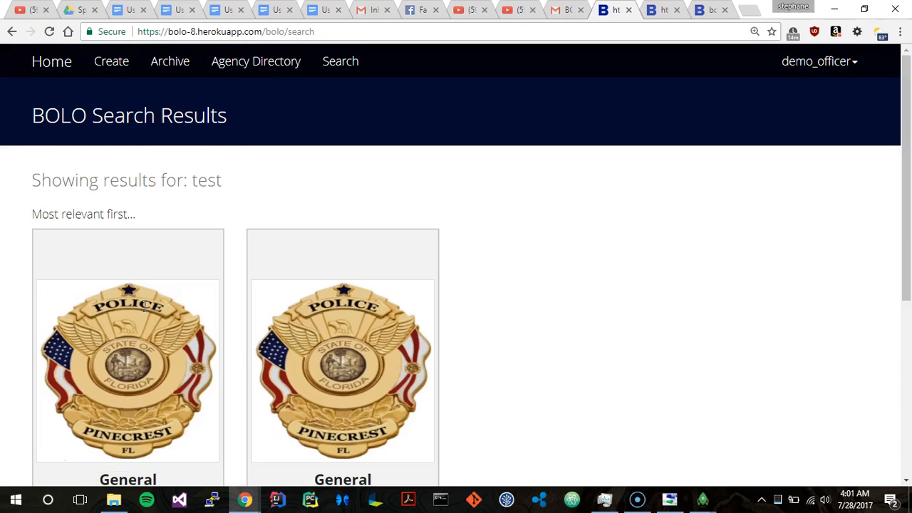
scroll(145, 306, down, 4)
scroll(145, 307, up, 2)
scroll(145, 307, down, 2)
scroll(145, 306, up, 4)
Step: View the officer's account details and the password reset page, and return to account management without changing the password
click(795, 71)
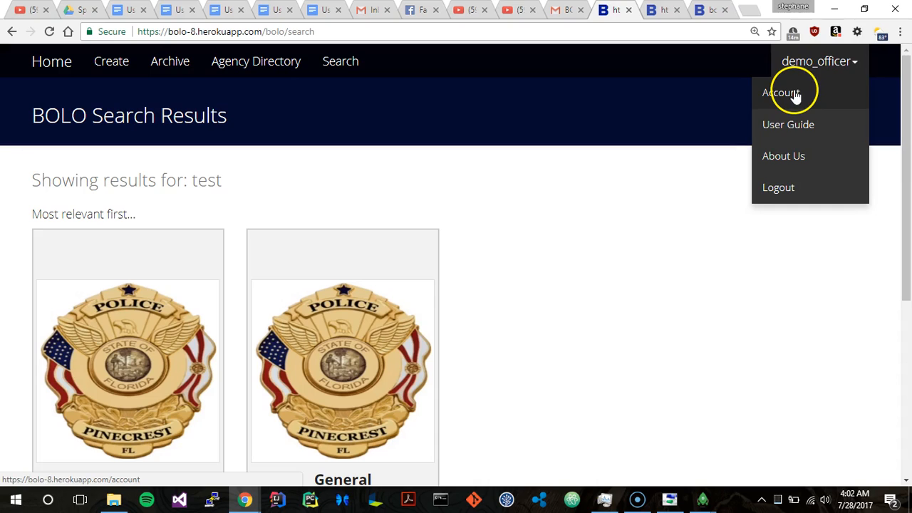
click(793, 92)
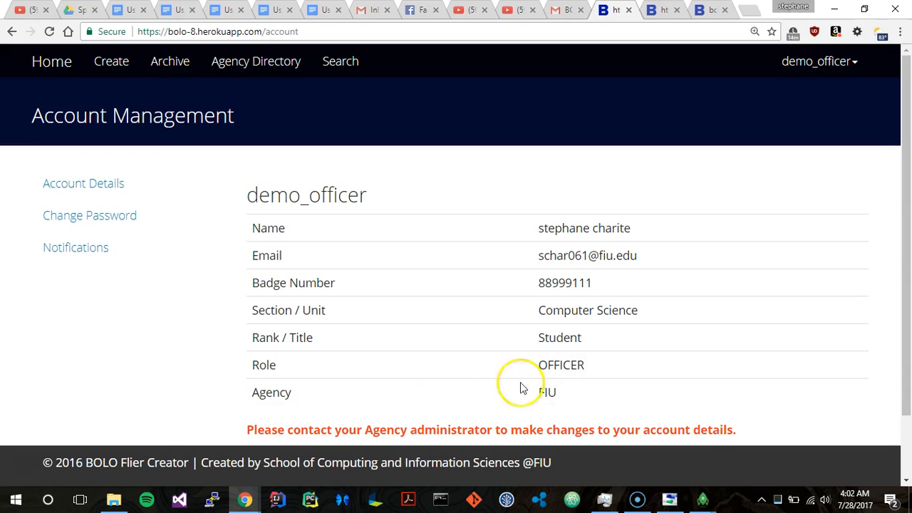
click(92, 228)
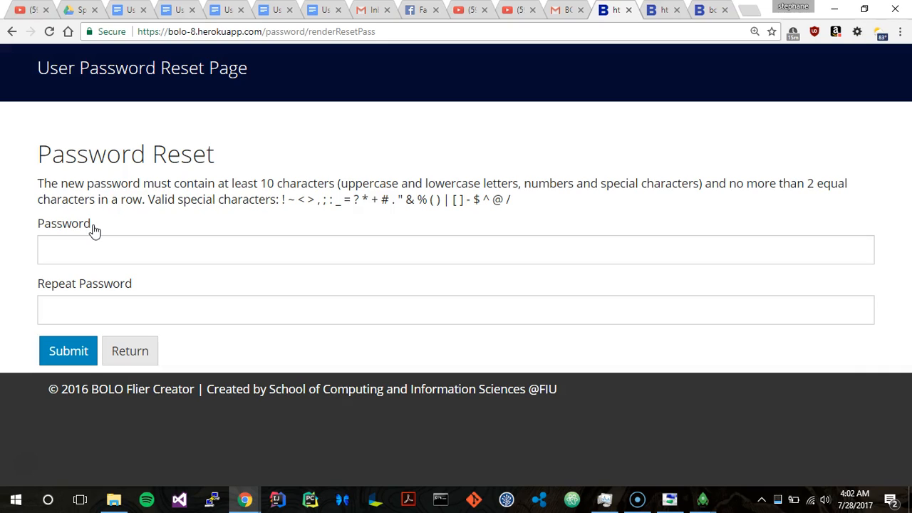
click(136, 352)
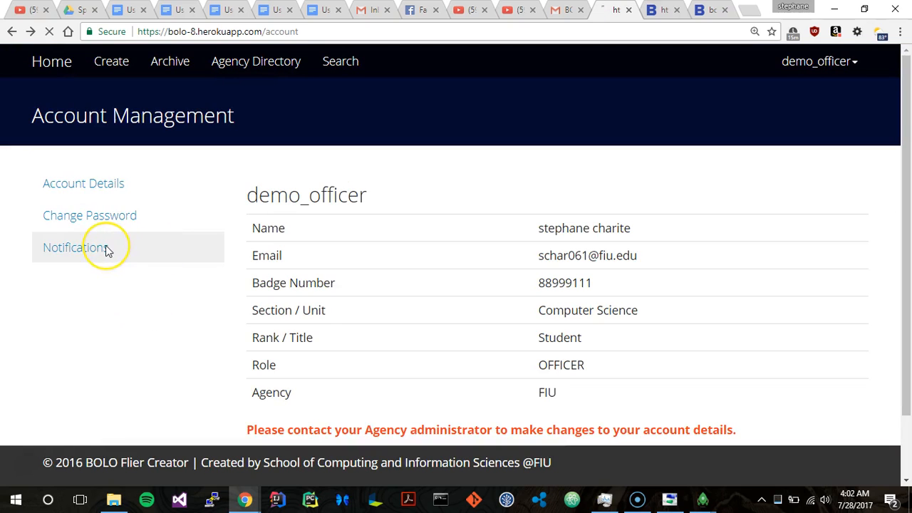
Step: Subscribe the account to BOLO email notifications from Pinecrest Police and go back to the list of subscribed agencies
click(106, 247)
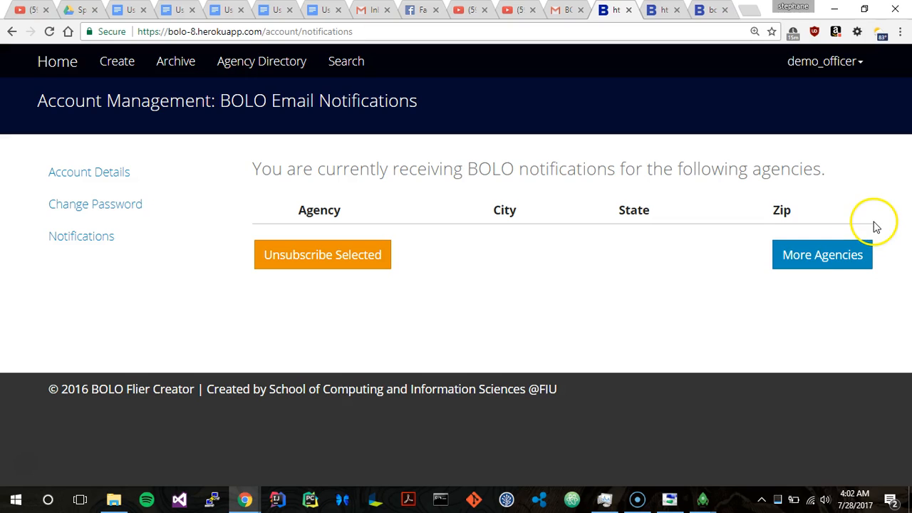
click(819, 255)
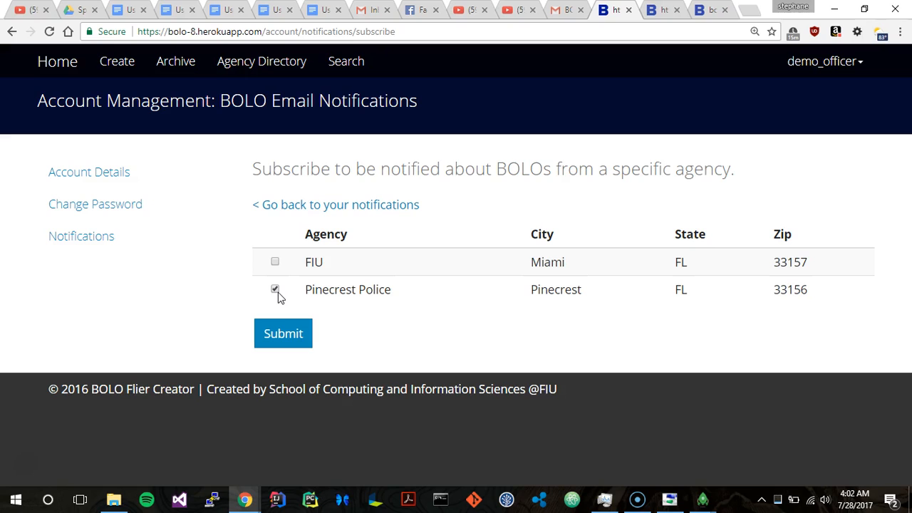
click(281, 336)
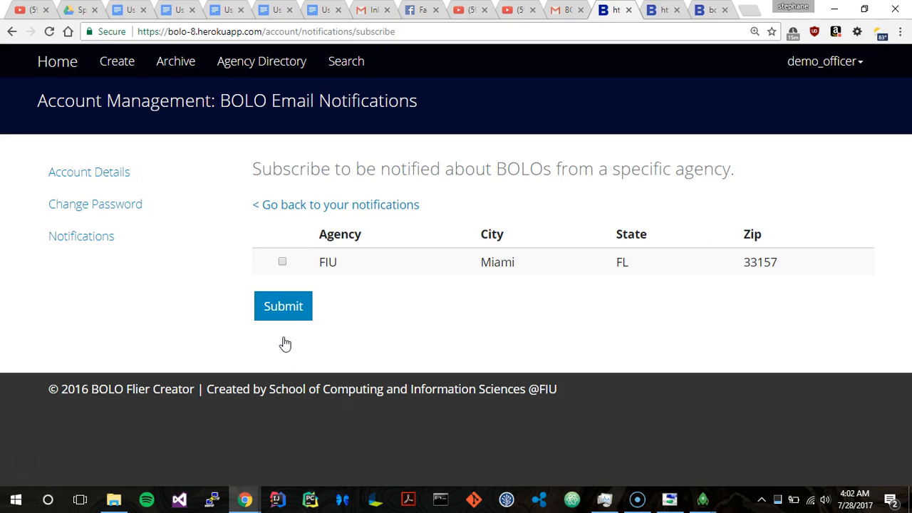
click(321, 208)
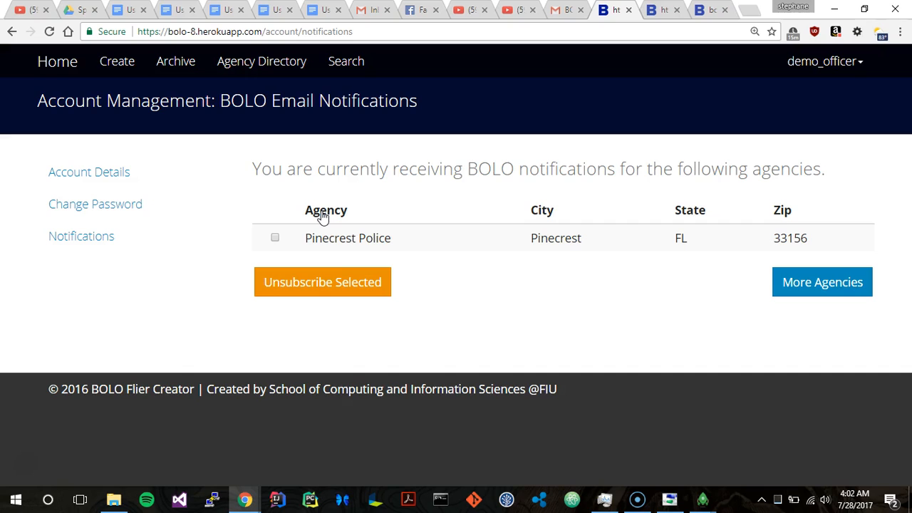
Step: Open the User Guide and look through its Agency Directory, Archive BOLO and Create a BOLO sections
click(799, 71)
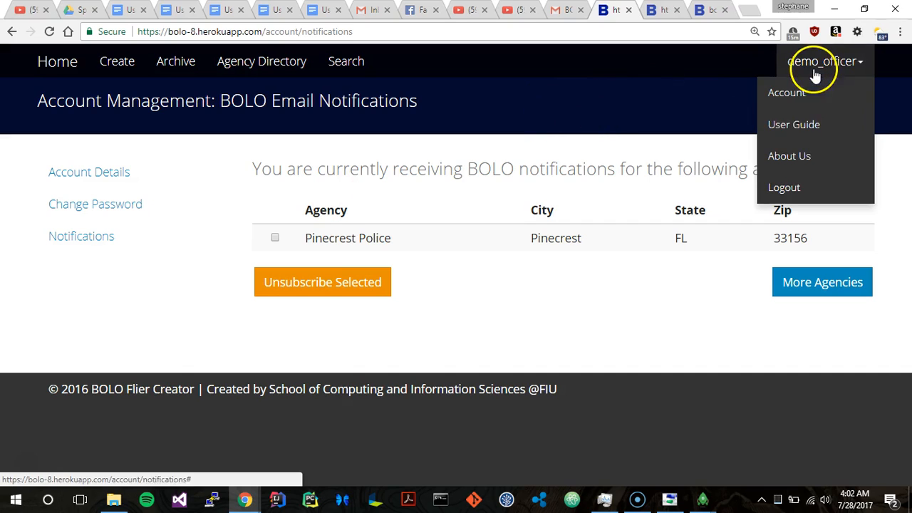
click(797, 125)
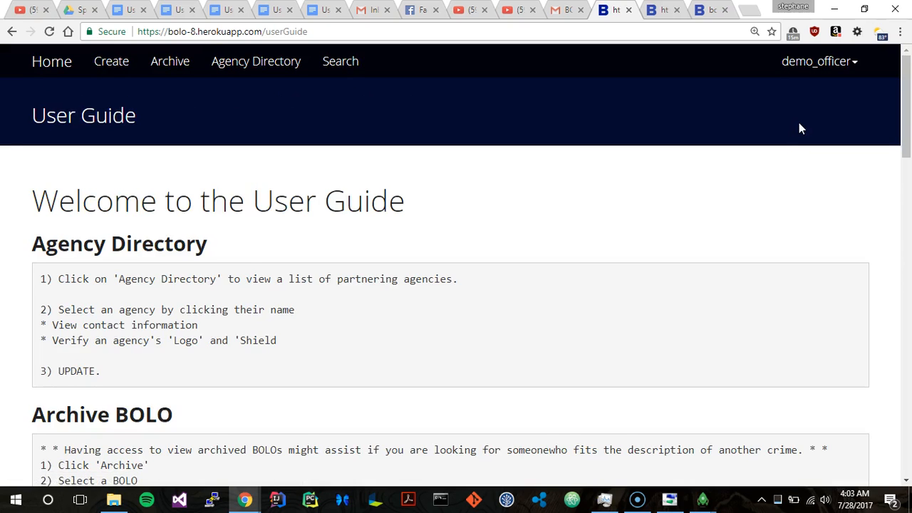
scroll(799, 128, down, 2)
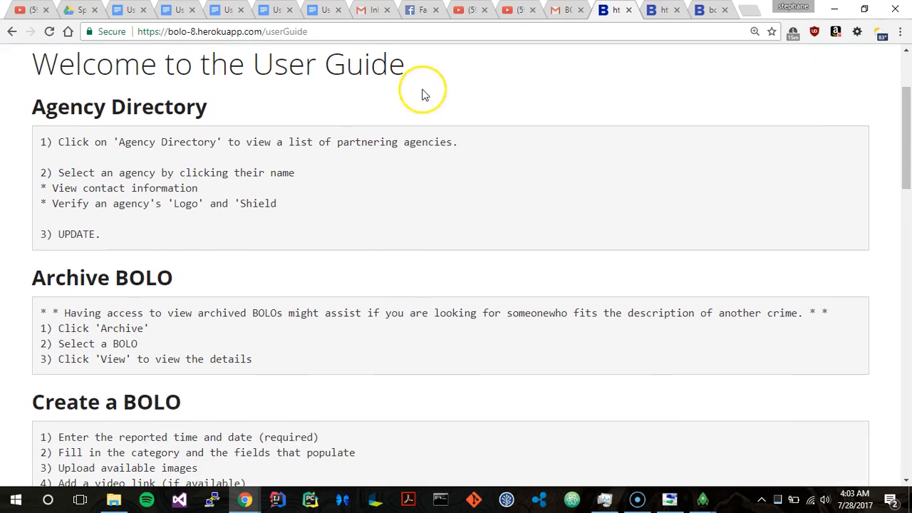
Step: Read on through the User Guide's Create a BOLO and Edit a BOLO instructions, and return to the start of the guide
scroll(424, 94, down, 10)
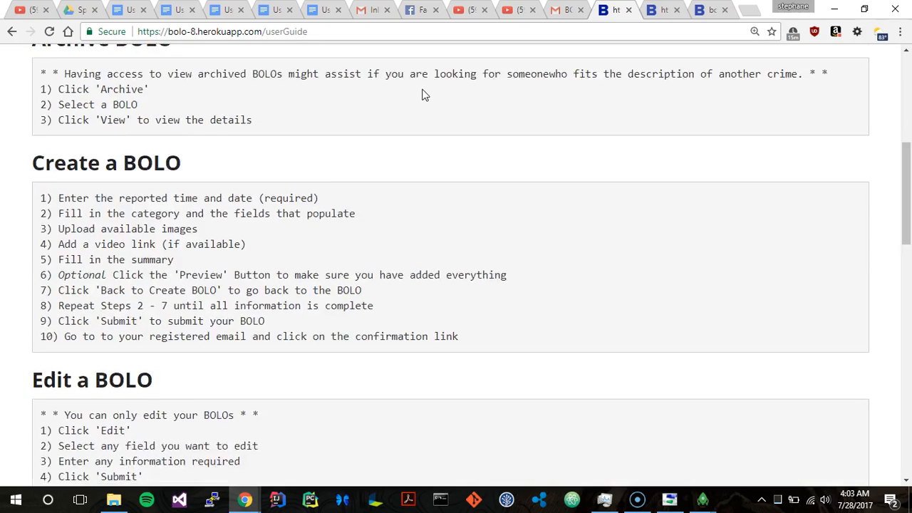
scroll(424, 95, down, 5)
scroll(424, 94, up, 17)
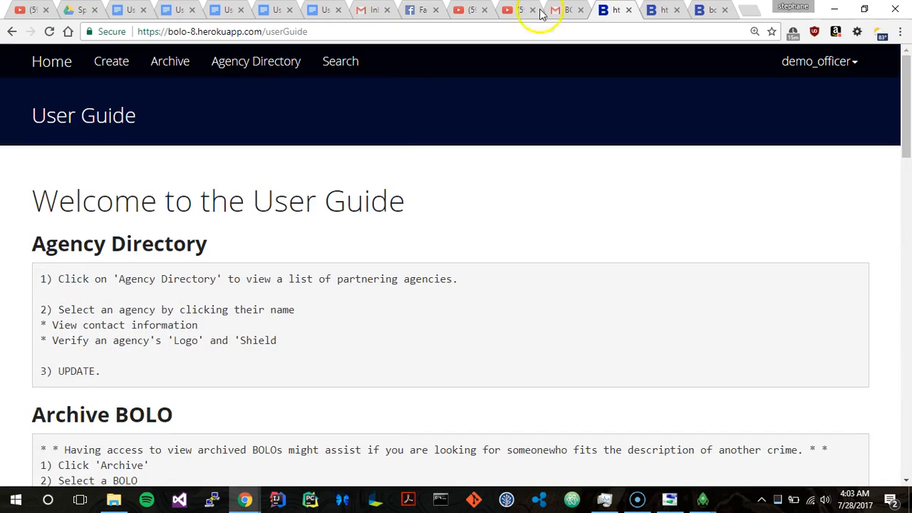
Step: Open the About Us page, look through the association description and team profiles, and return to the start of the page
click(853, 61)
click(800, 164)
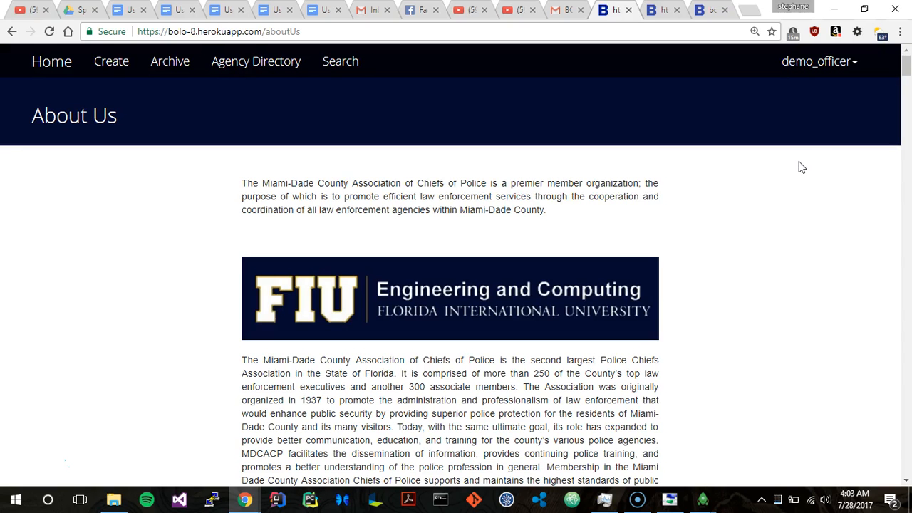
scroll(799, 162, down, 20)
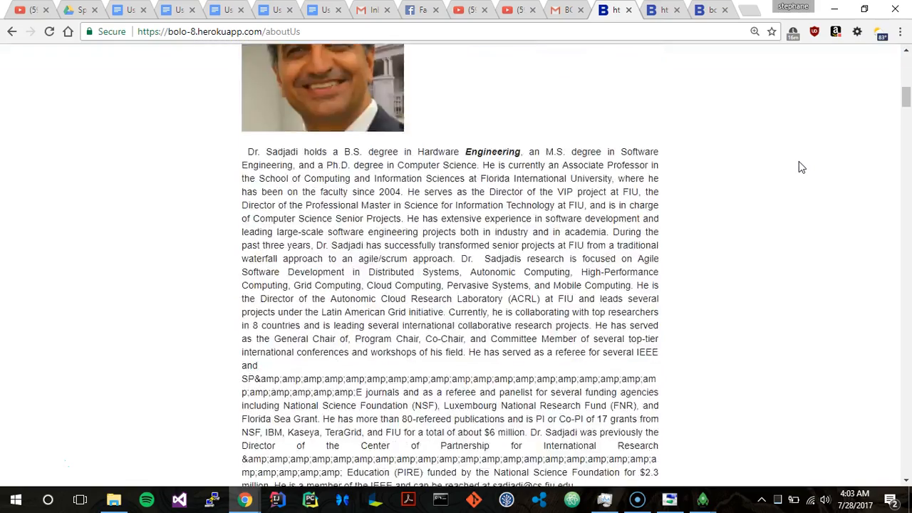
scroll(799, 166, down, 10)
scroll(799, 167, up, 15)
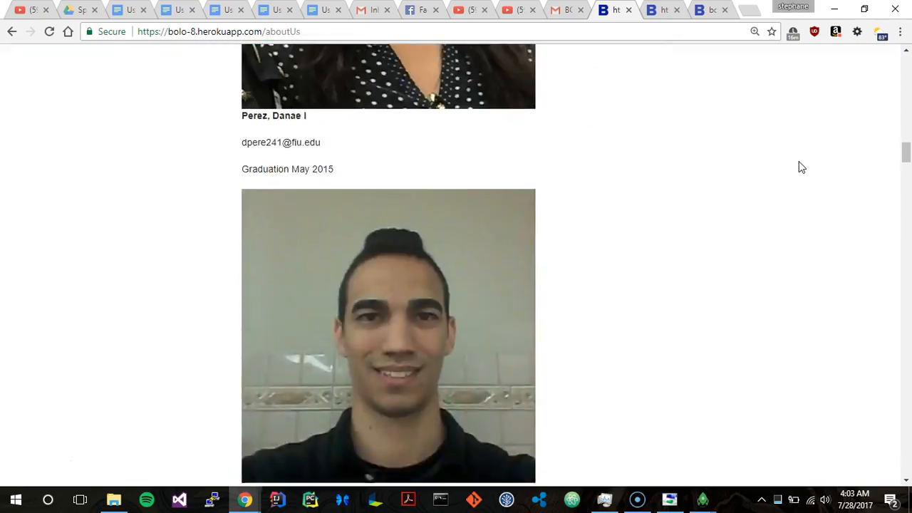
scroll(799, 161, up, 15)
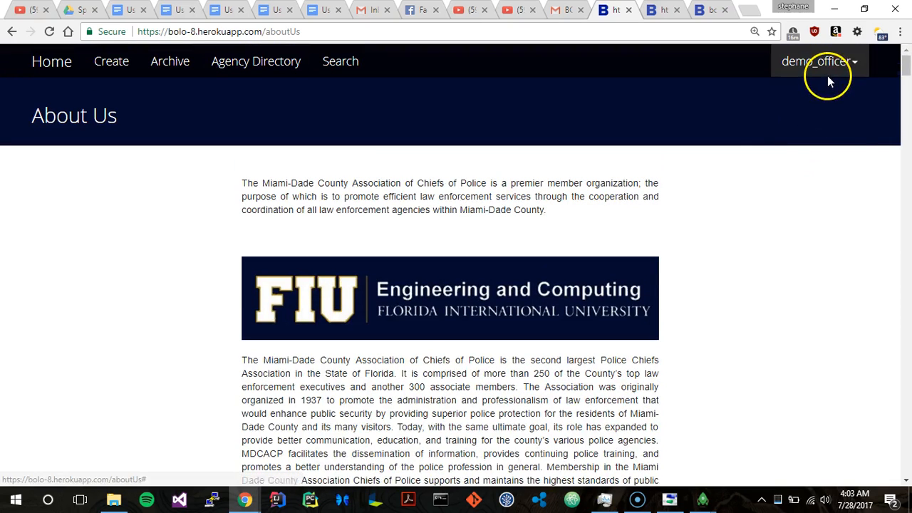
Step: Log the demo officer account out of the BOLO site
click(827, 74)
click(802, 159)
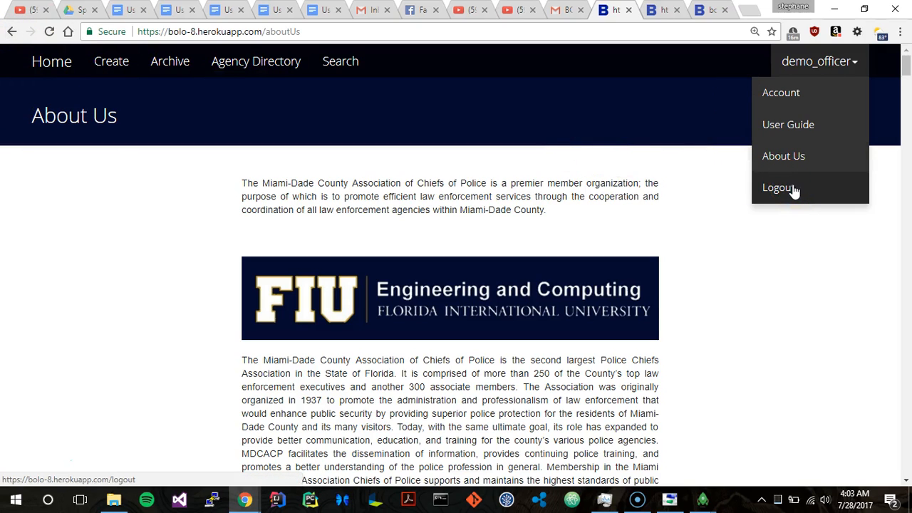
click(794, 189)
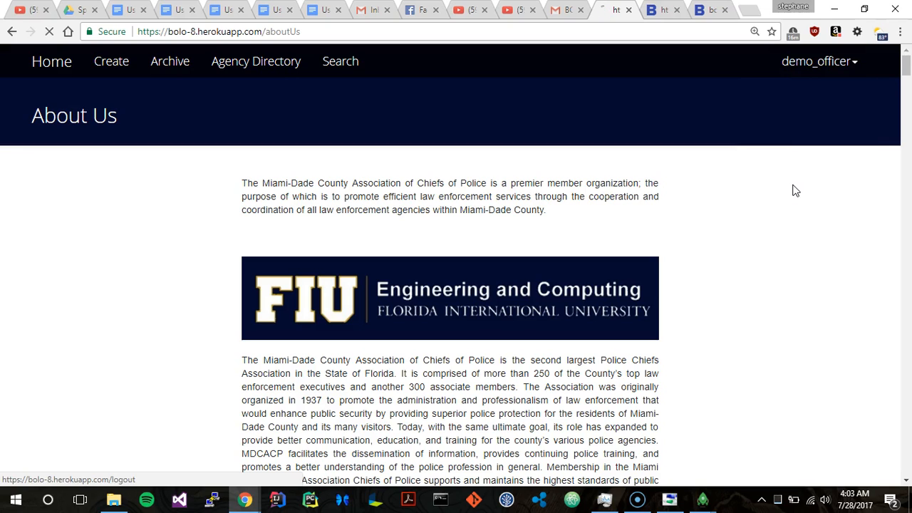